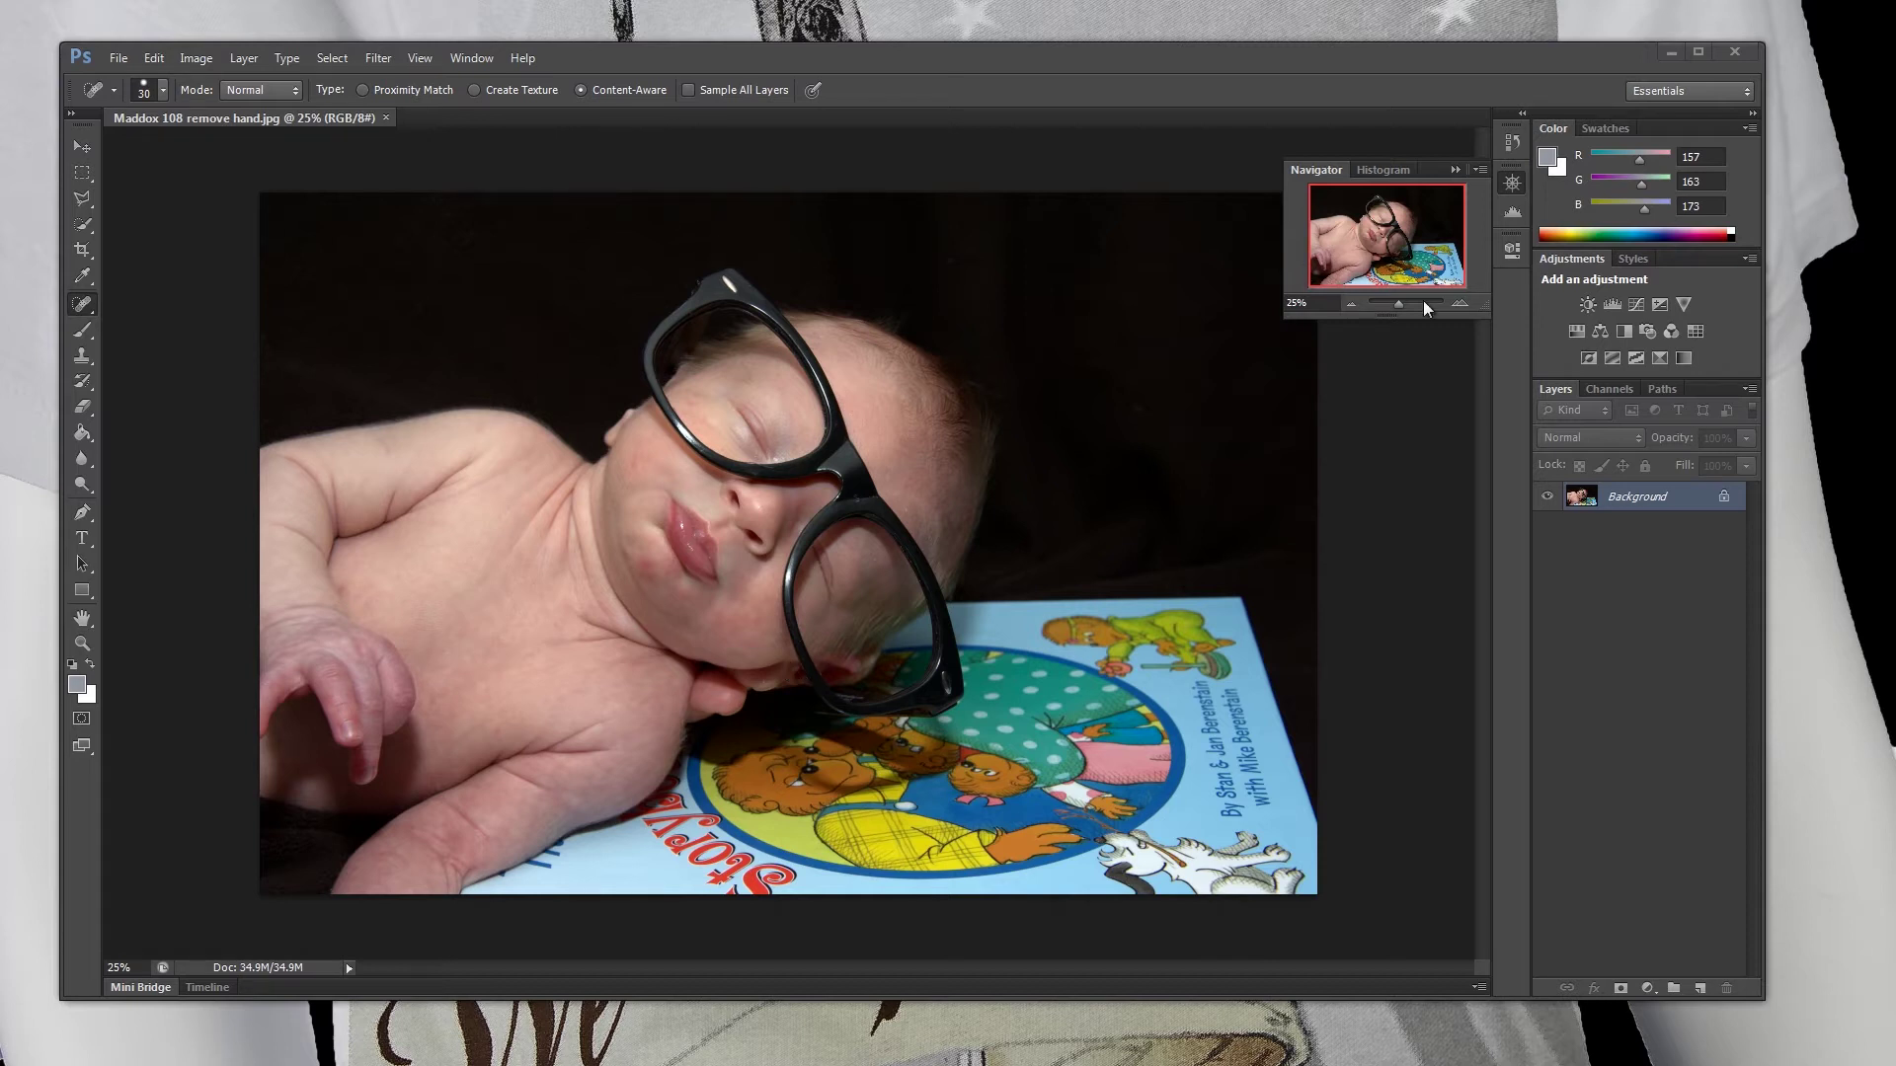
- Zoom to 100% in the Navigator, pan to the fingers, and pick the Polygonal Lasso Tool
left_click(1461, 301)
left_click(1461, 301)
left_click(1460, 301)
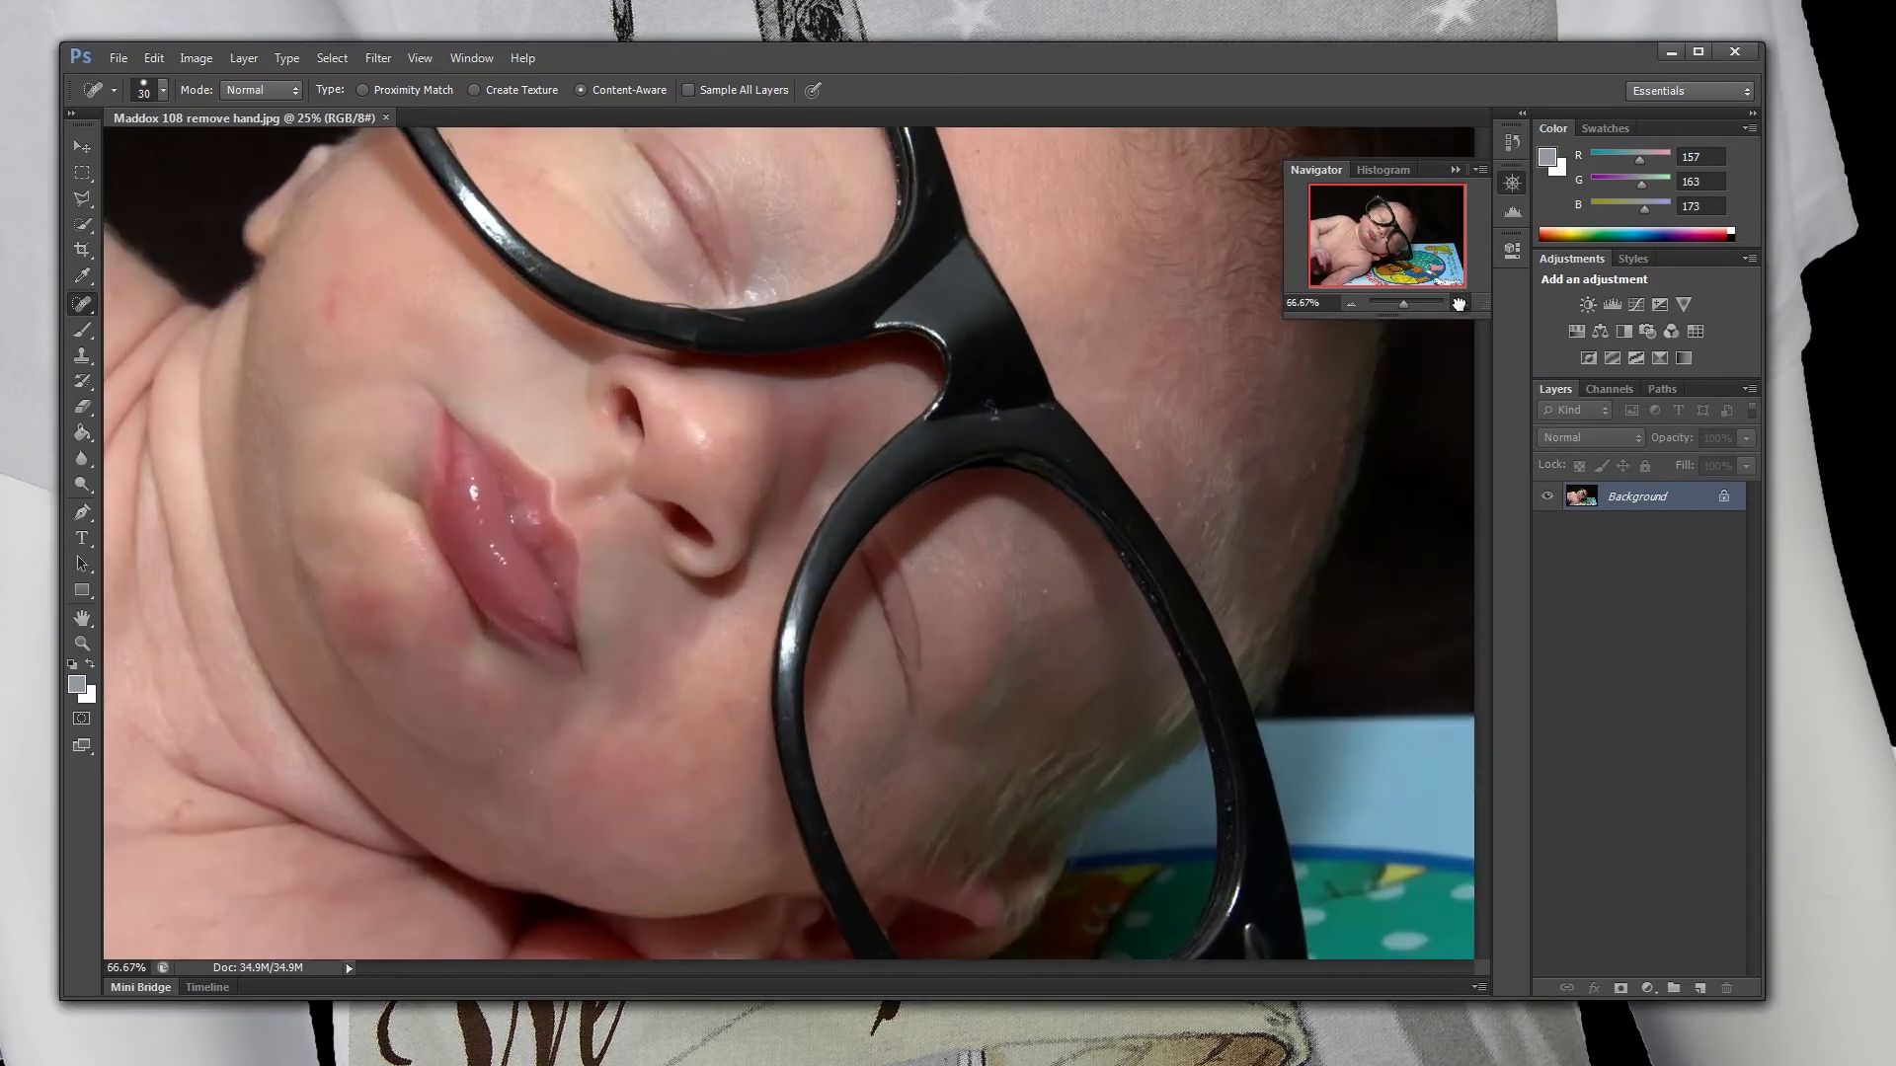
left_click(1461, 301)
left_click_drag(1390, 219, 1394, 245)
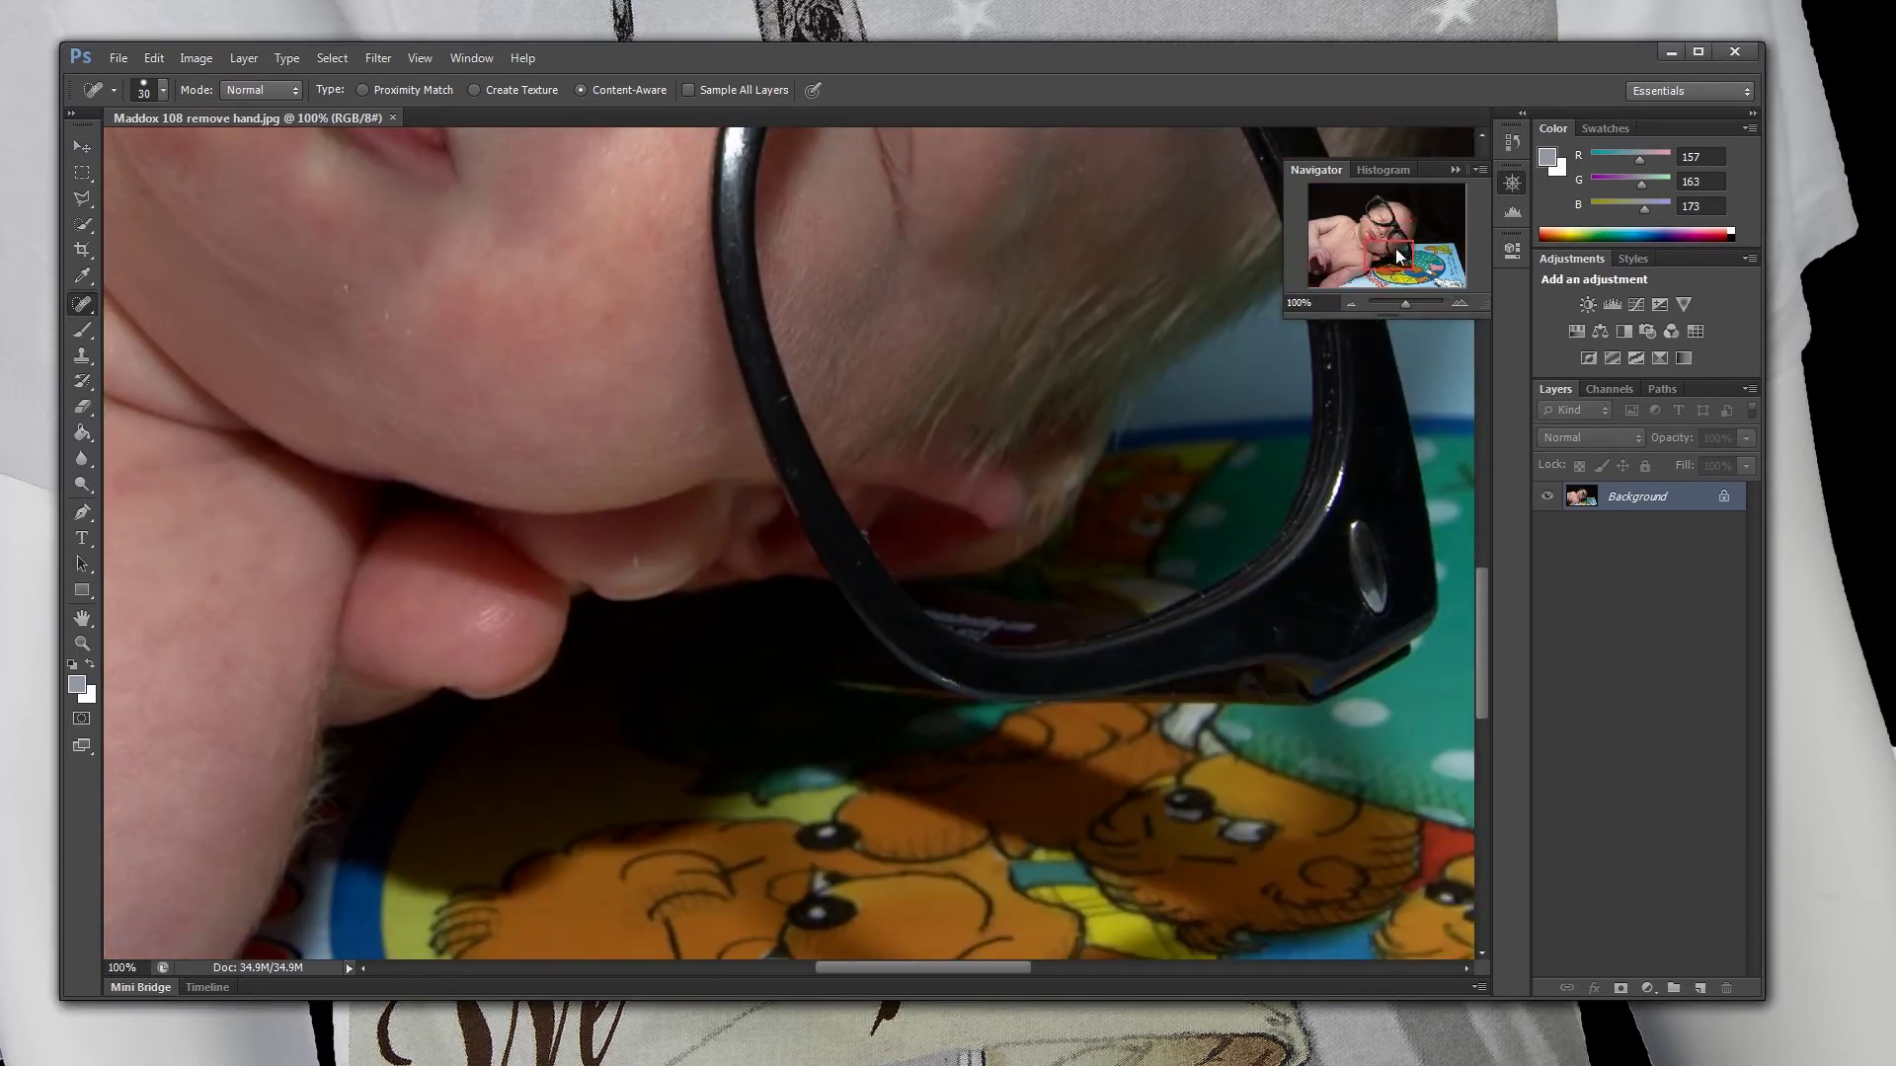
left_click(87, 200)
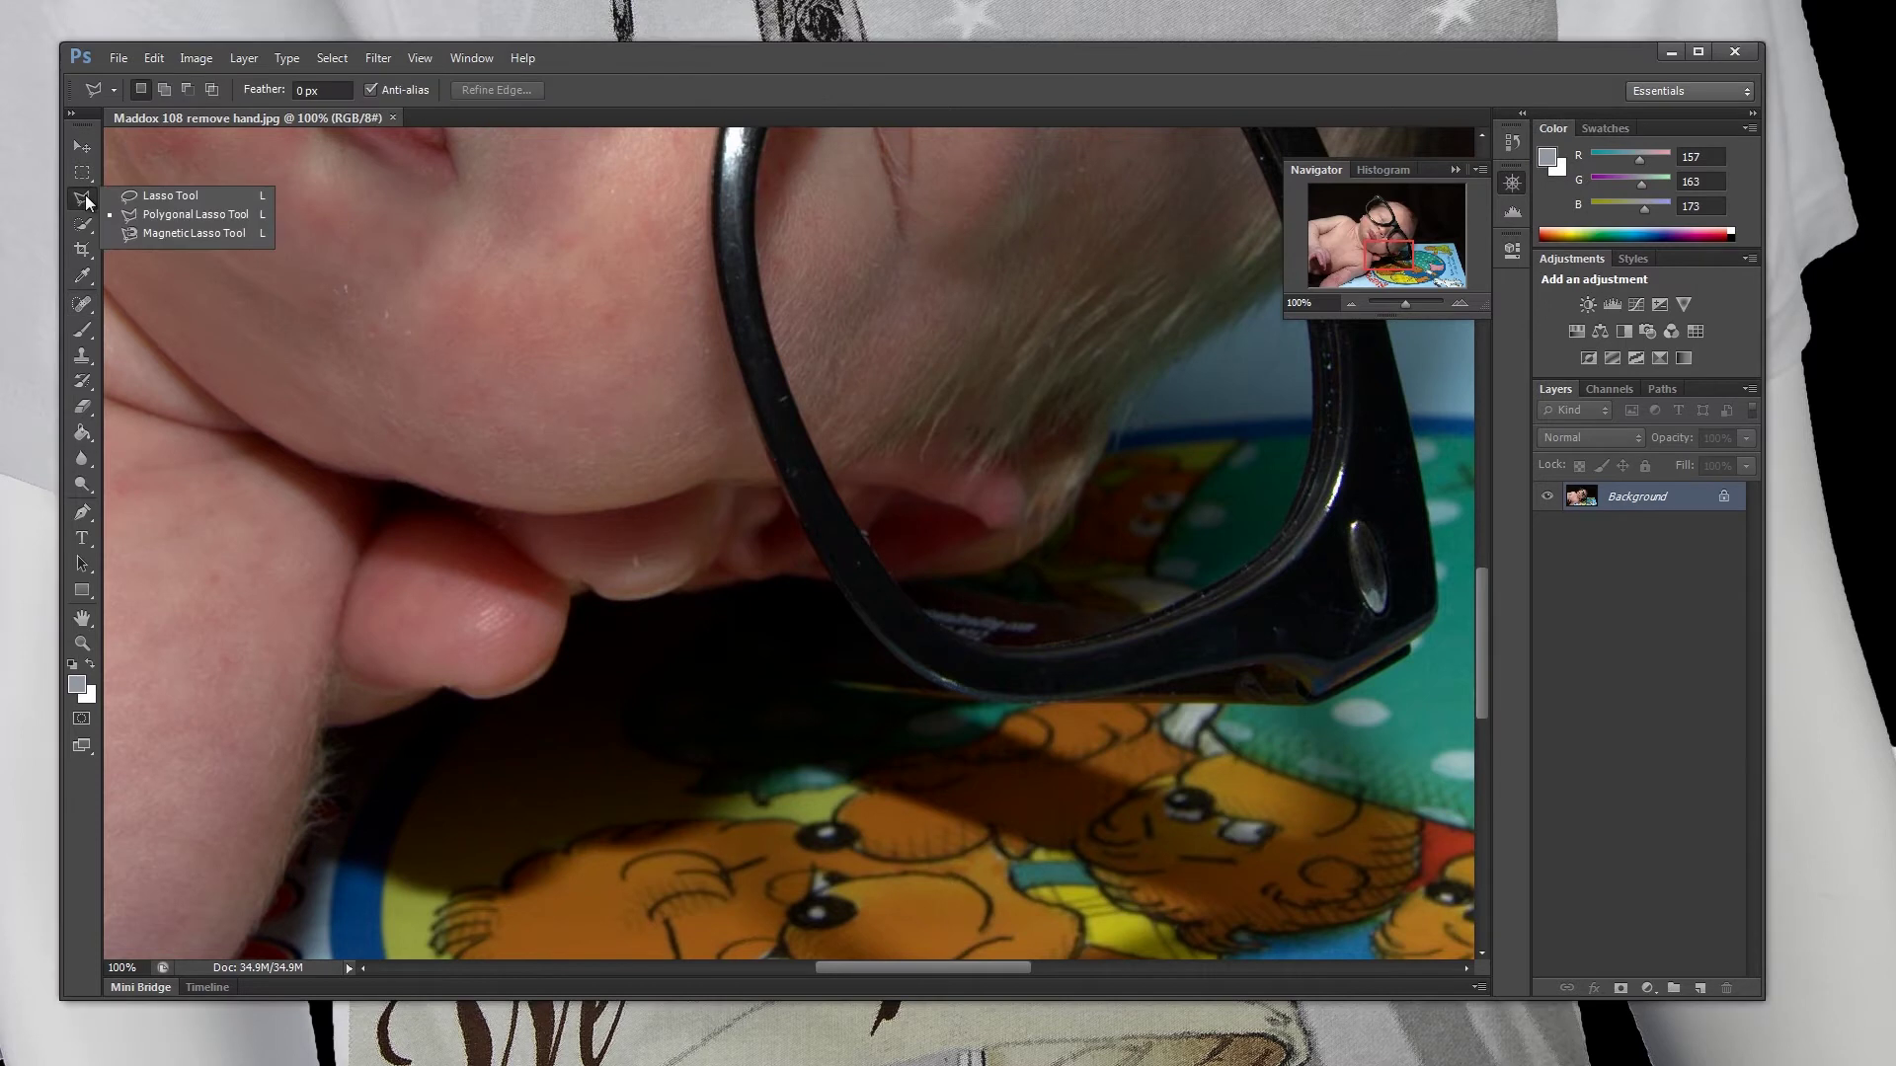
left_click(164, 213)
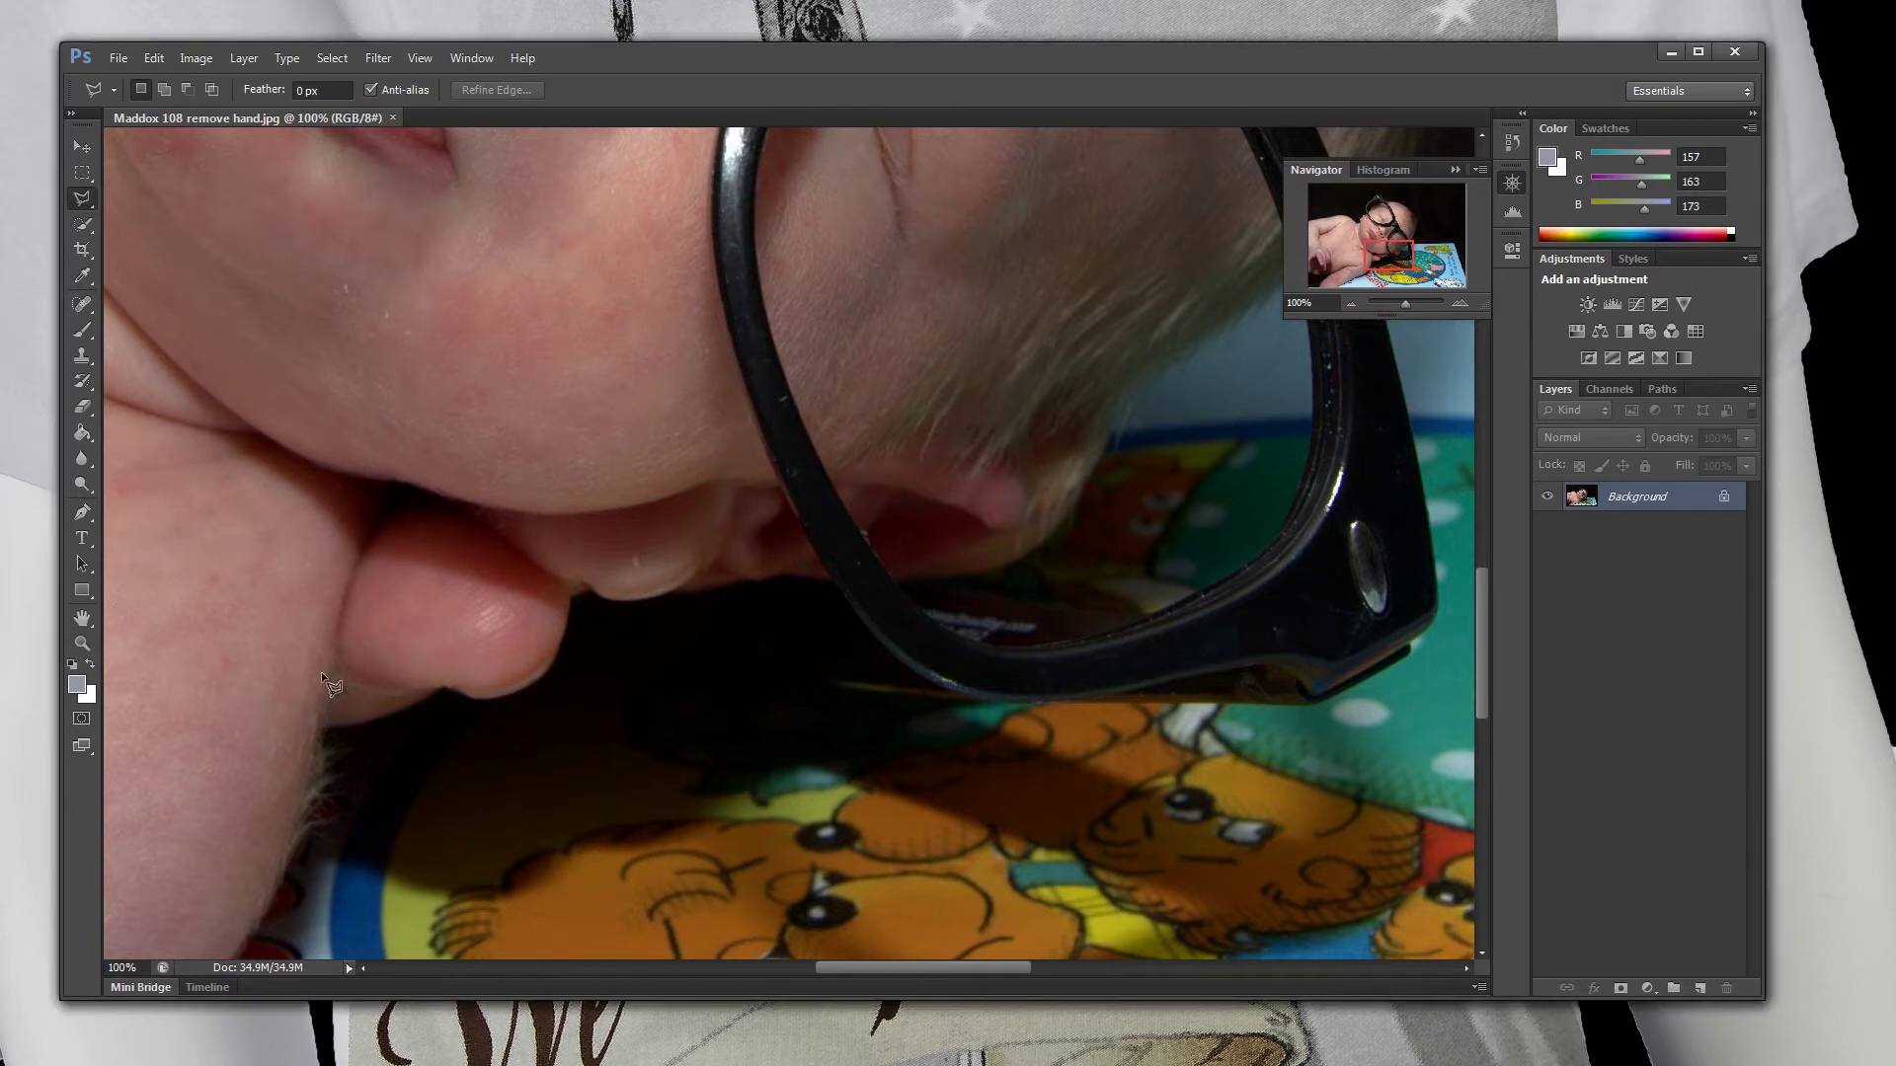
- Outline the fingers under the chin with a closed polygonal lasso selection
left_click(369, 537)
left_click(401, 486)
left_click(620, 511)
left_click(710, 480)
left_click(728, 486)
left_click(425, 781)
left_click(357, 753)
left_click(325, 724)
left_click(329, 650)
left_click(329, 650)
- Enlarge the Clone Stamp brush and clone dark shadow over the finger's left edge and fingertip
left_click(82, 356)
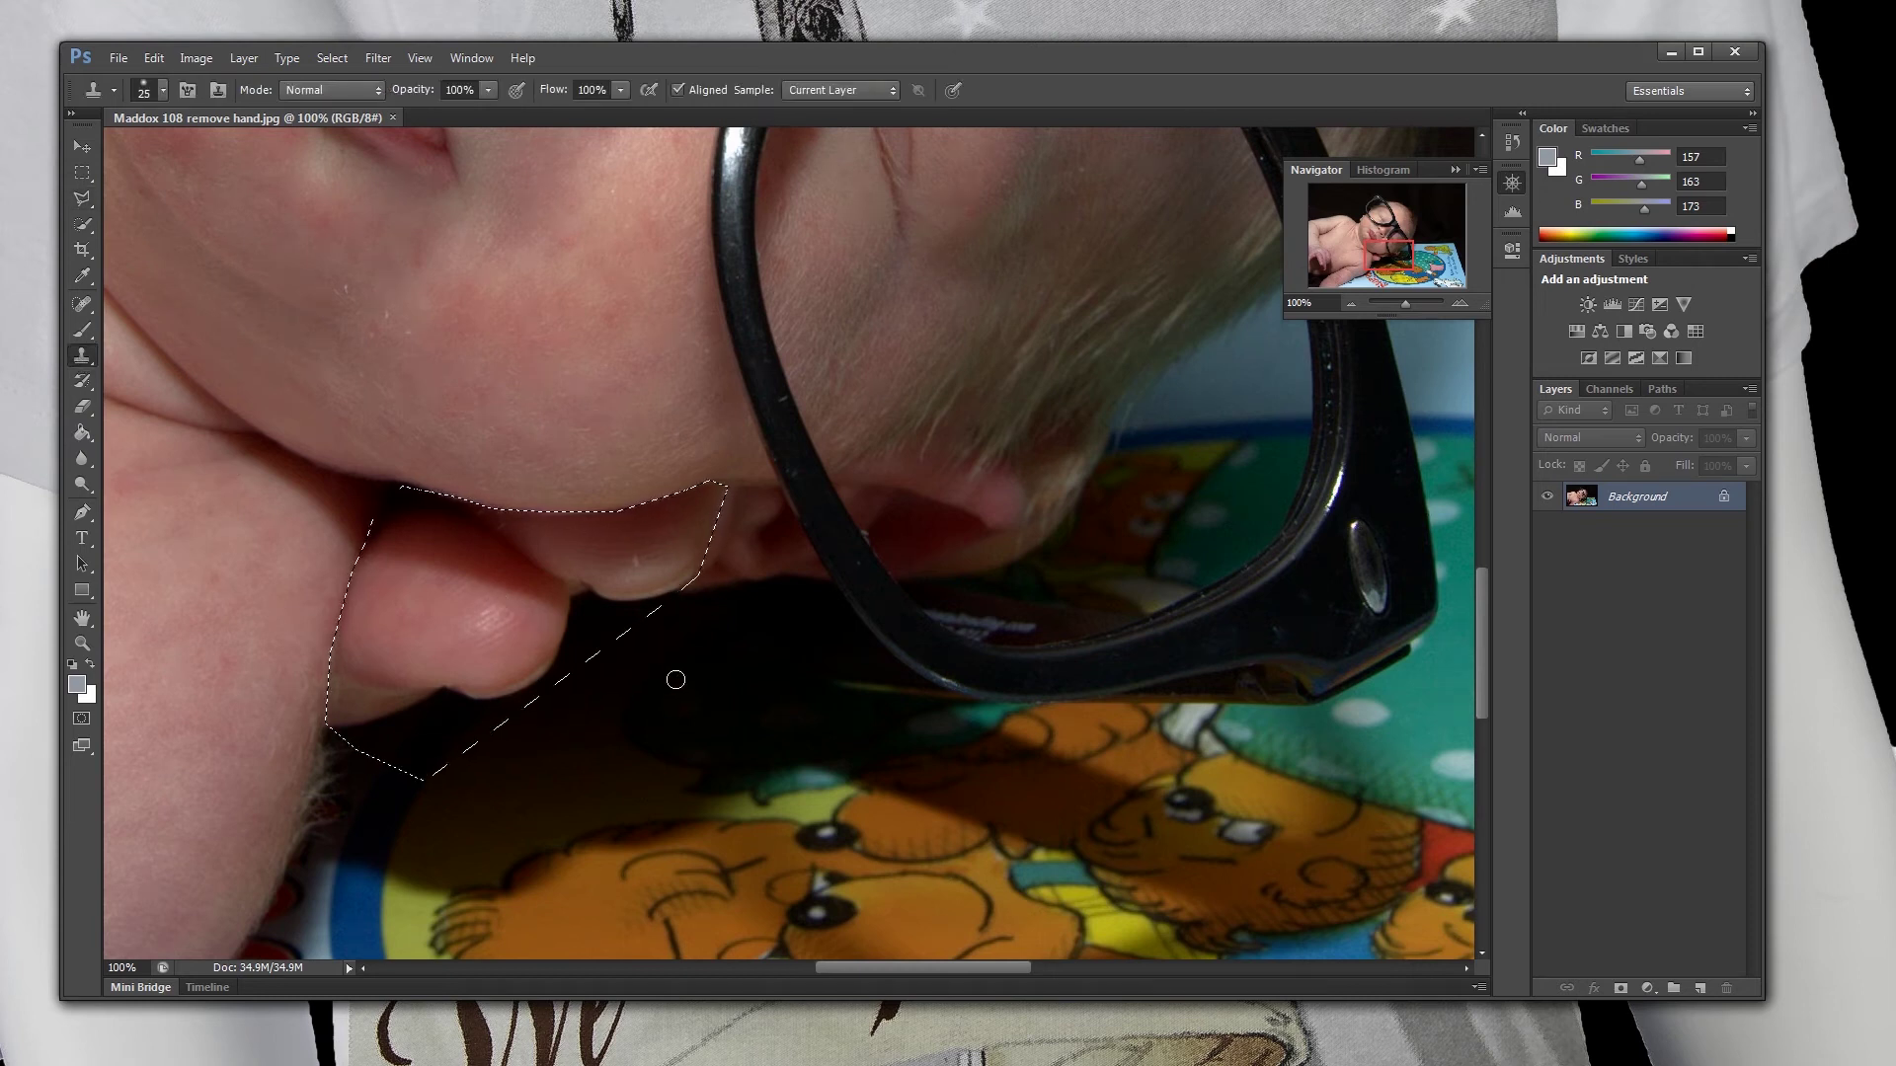
key("bracketright")
key("bracketright")
key("bracketright")
key("bracketright")
key("bracketright")
key("bracketright")
key("bracketright")
key("bracketright")
left_click(679, 667, "alt")
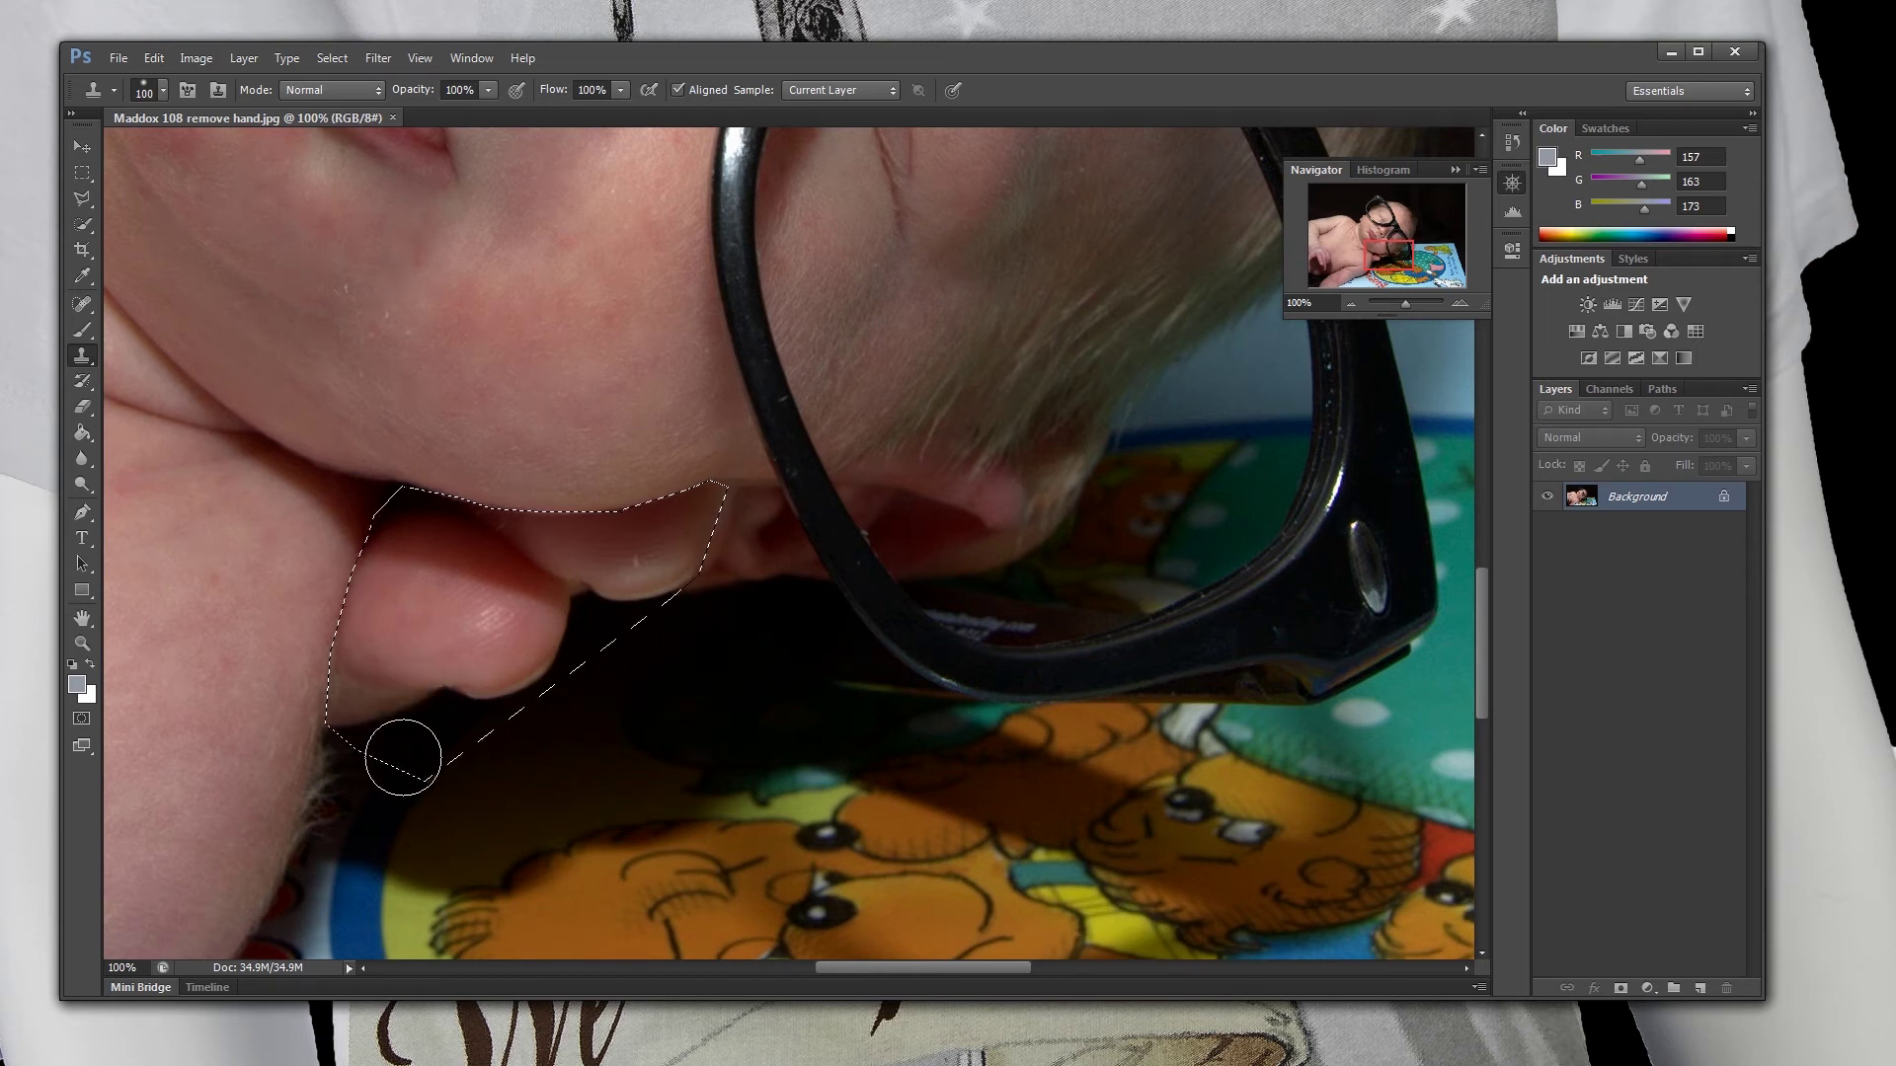
left_click_drag(402, 754, 315, 679)
left_click(656, 711, "alt")
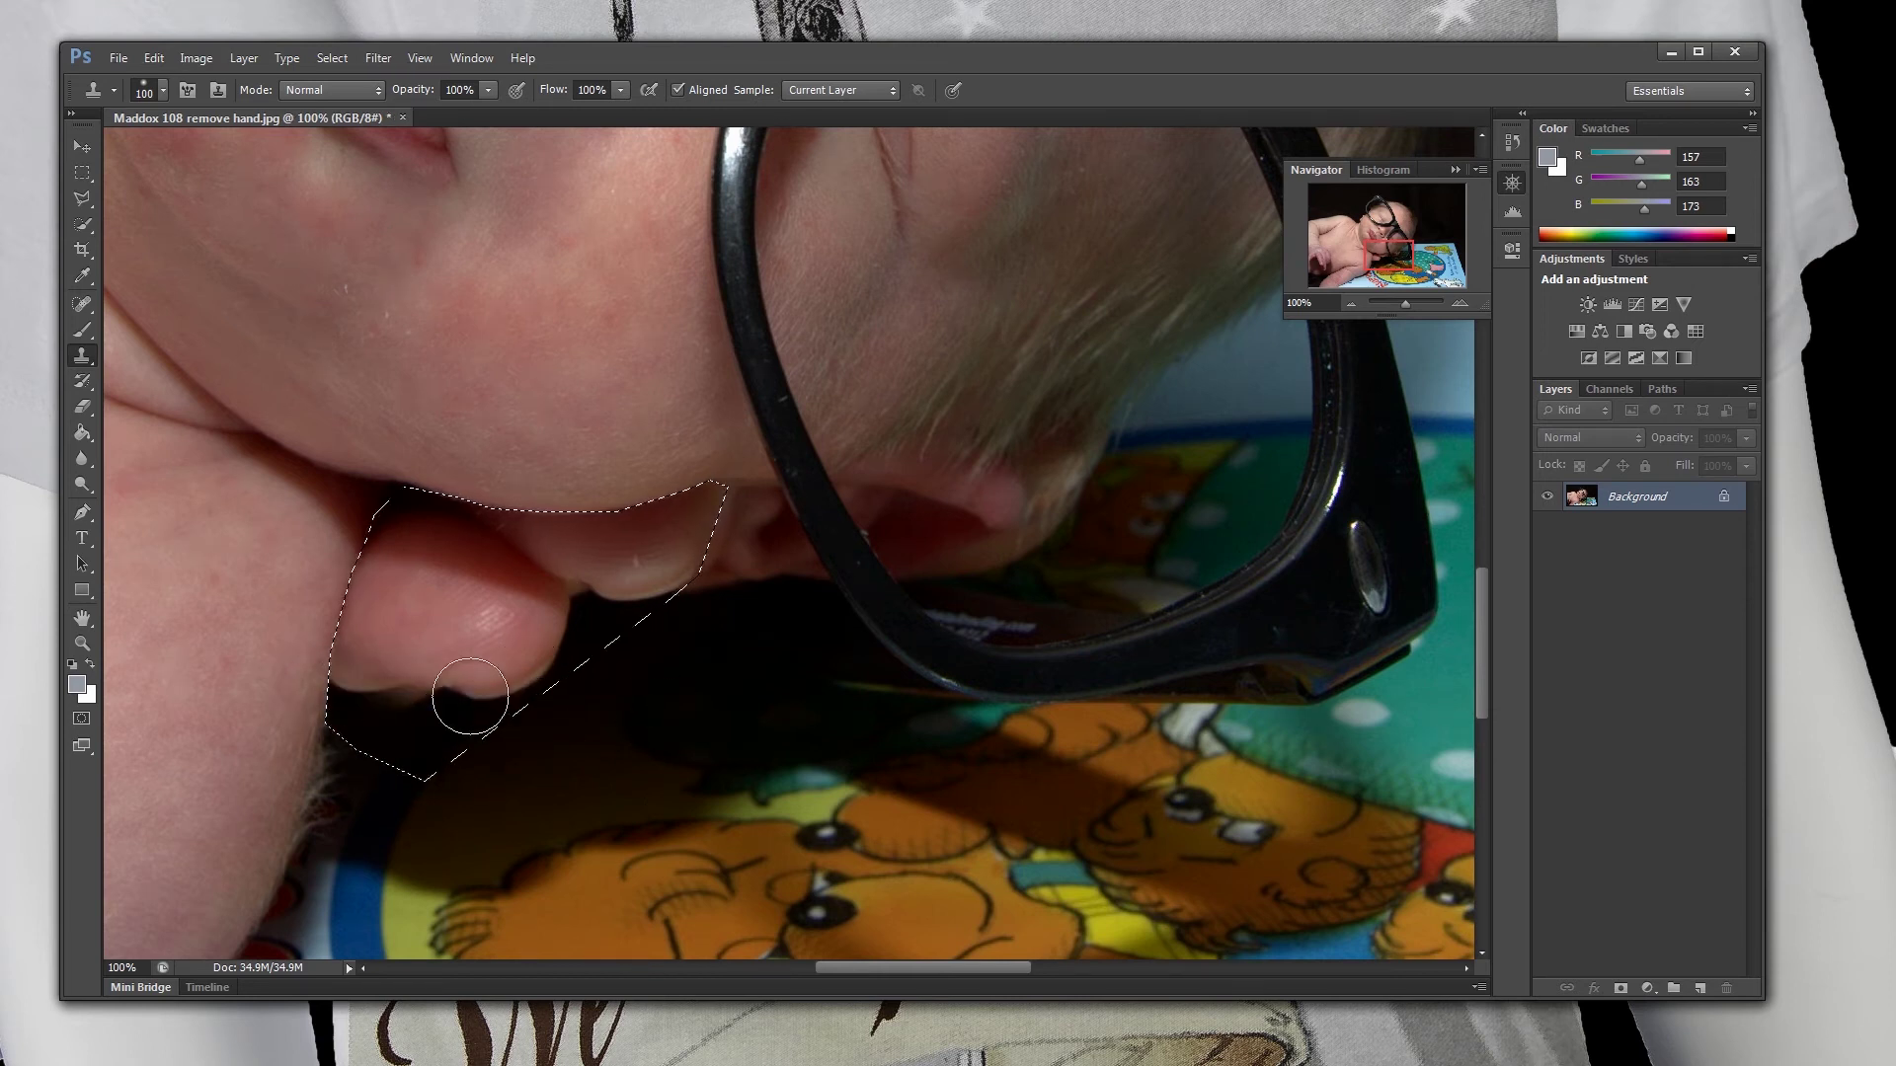
mouse_move(478, 698)
left_mouse_down()
mouse_move(362, 669)
mouse_move(435, 656)
mouse_move(364, 612)
mouse_move(390, 601)
left_mouse_up()
left_click(655, 686, "alt")
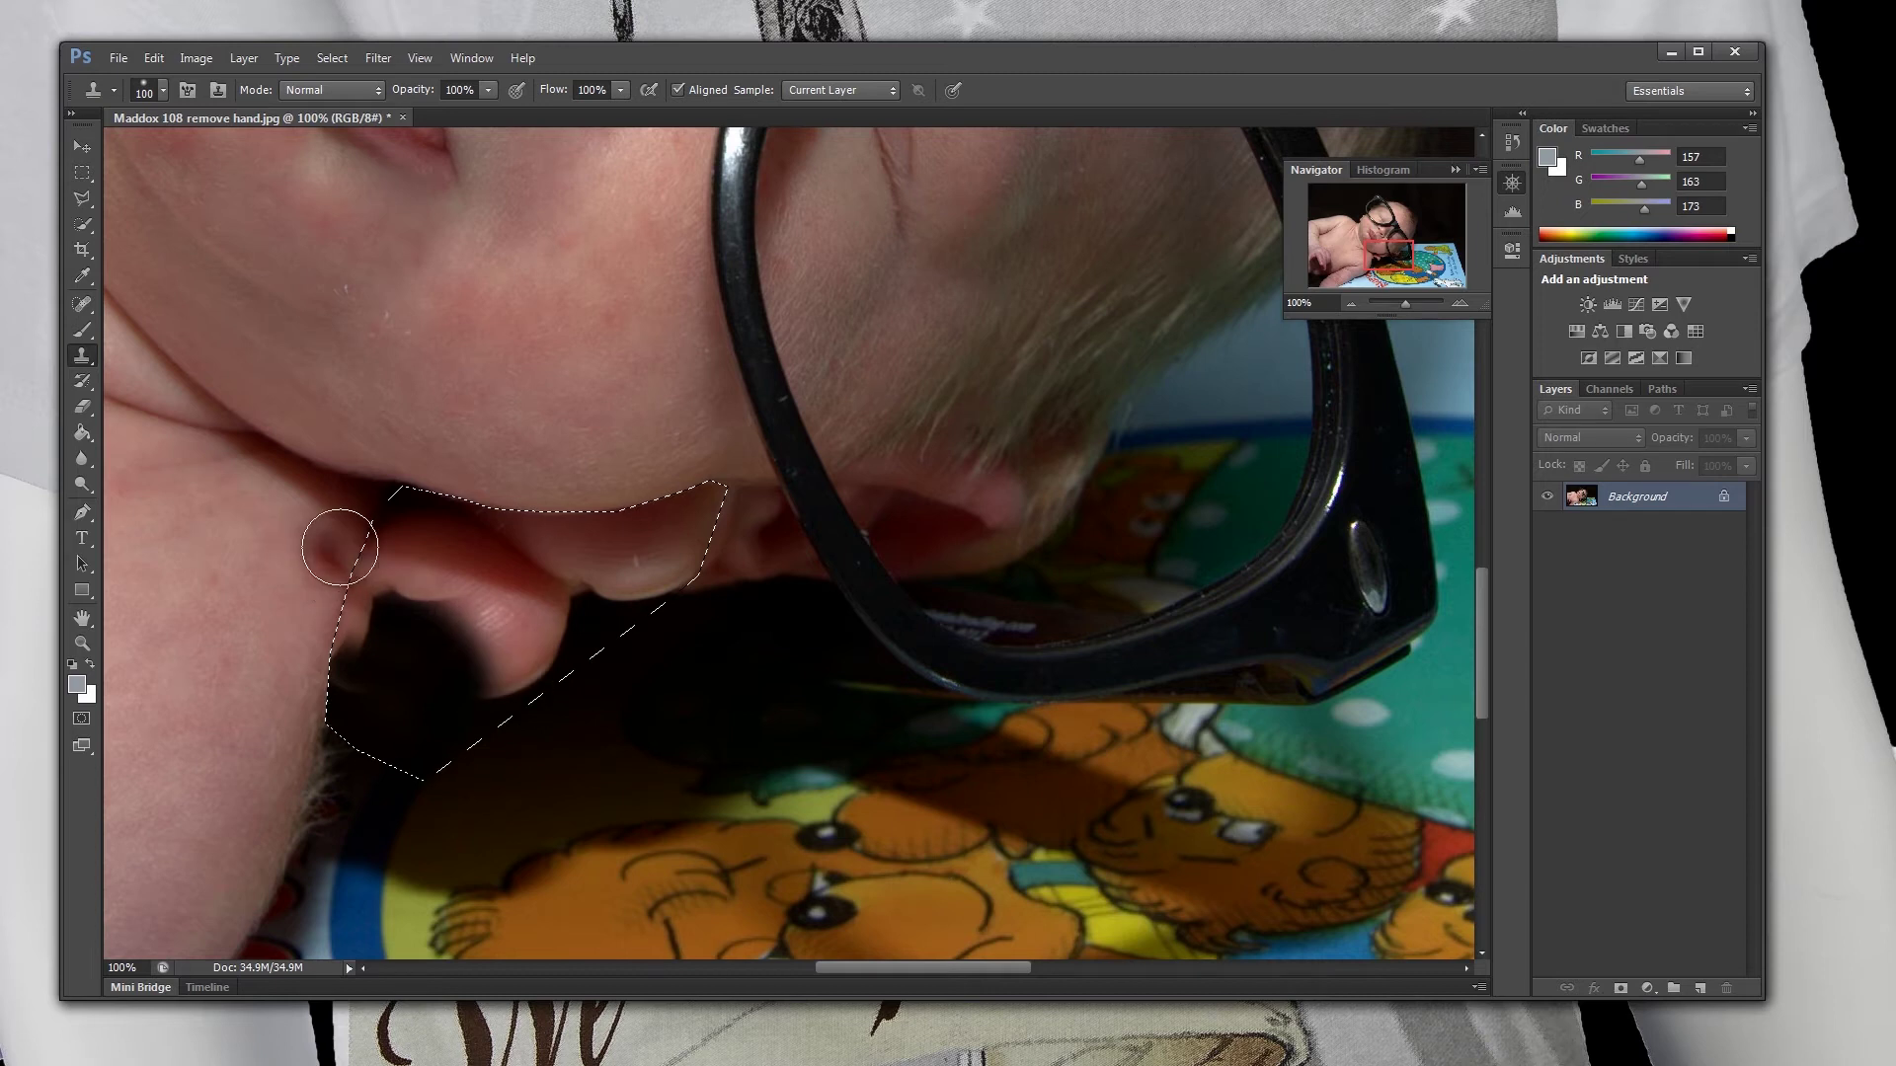
mouse_move(347, 542)
left_mouse_down()
mouse_move(377, 527)
mouse_move(346, 499)
mouse_move(326, 553)
left_mouse_up()
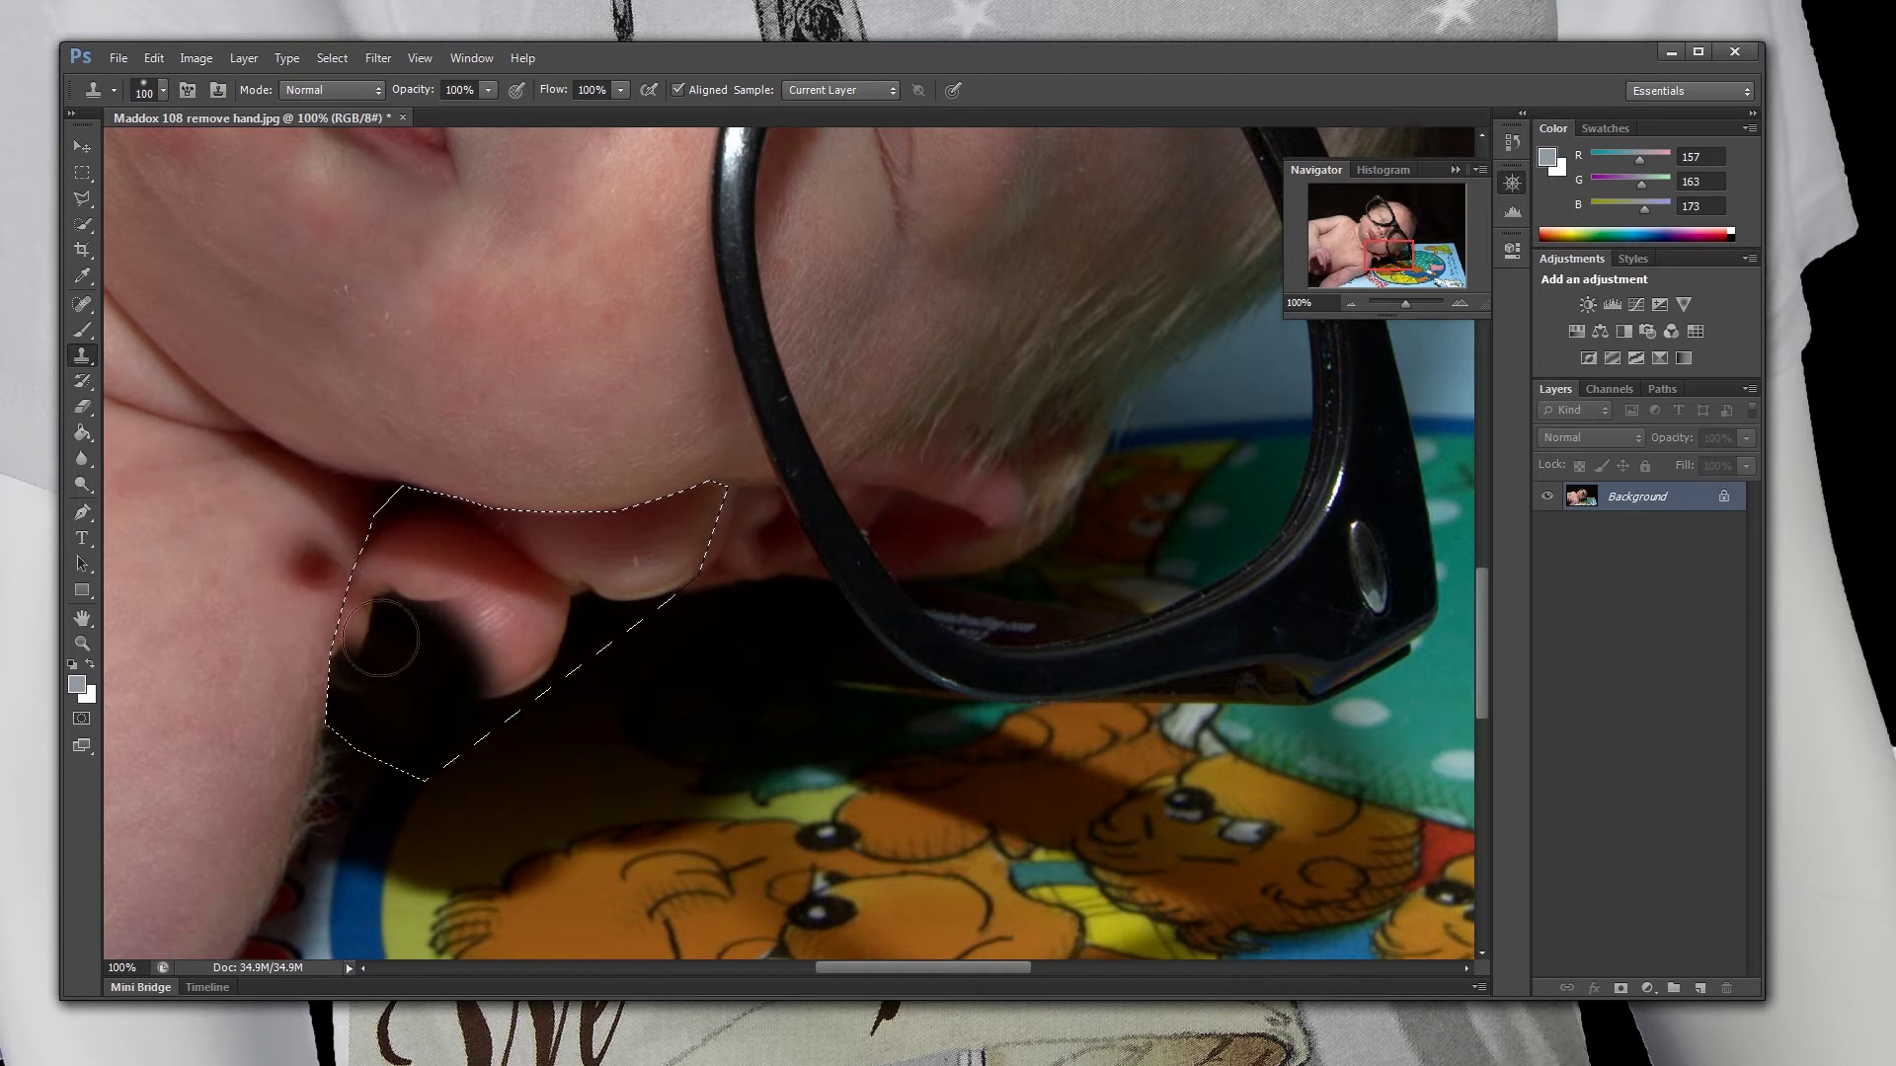
- Cover the lower finger, bright spot and knuckles with cloned shadow, then deselect
left_click(637, 688, "alt")
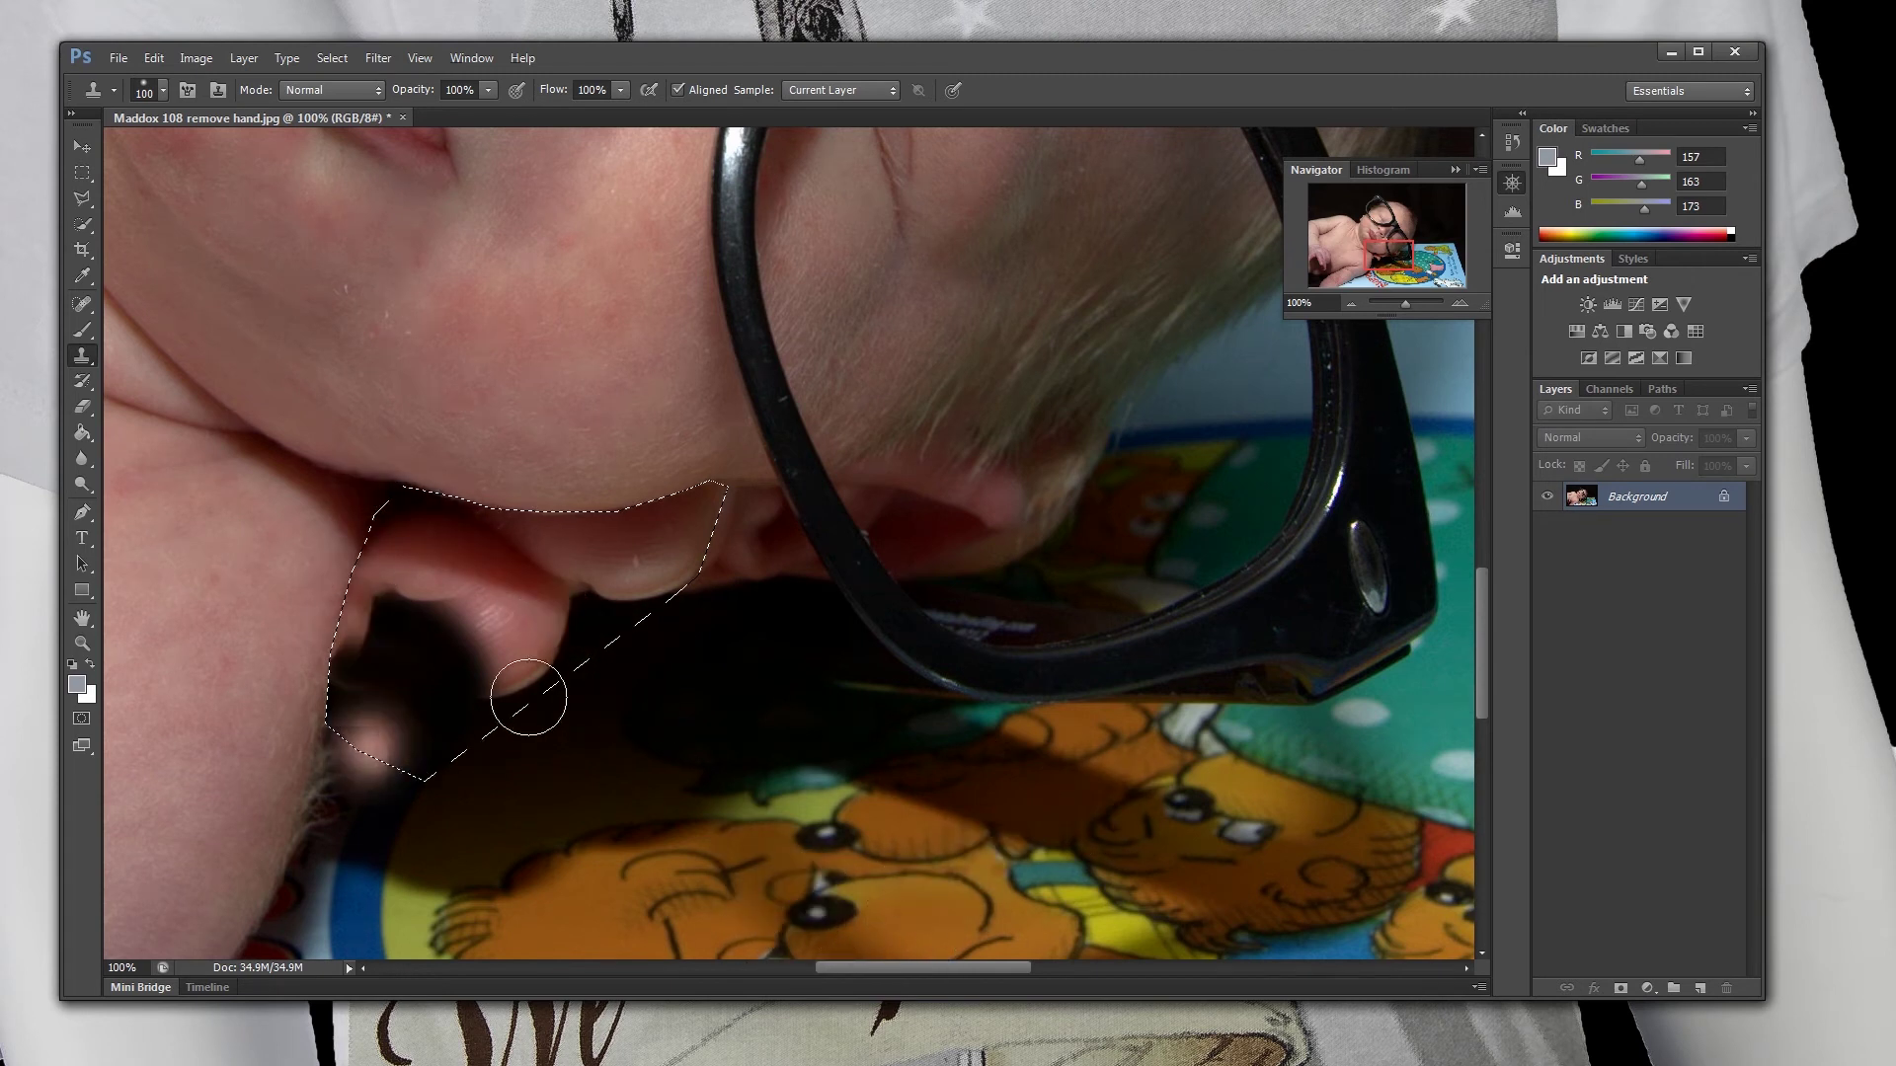
left_click(638, 748, "alt")
mouse_move(493, 692)
left_mouse_down()
mouse_move(445, 542)
mouse_move(605, 728)
left_mouse_up()
mouse_move(406, 661)
left_mouse_down()
mouse_move(339, 627)
mouse_move(404, 556)
mouse_move(381, 542)
left_mouse_up()
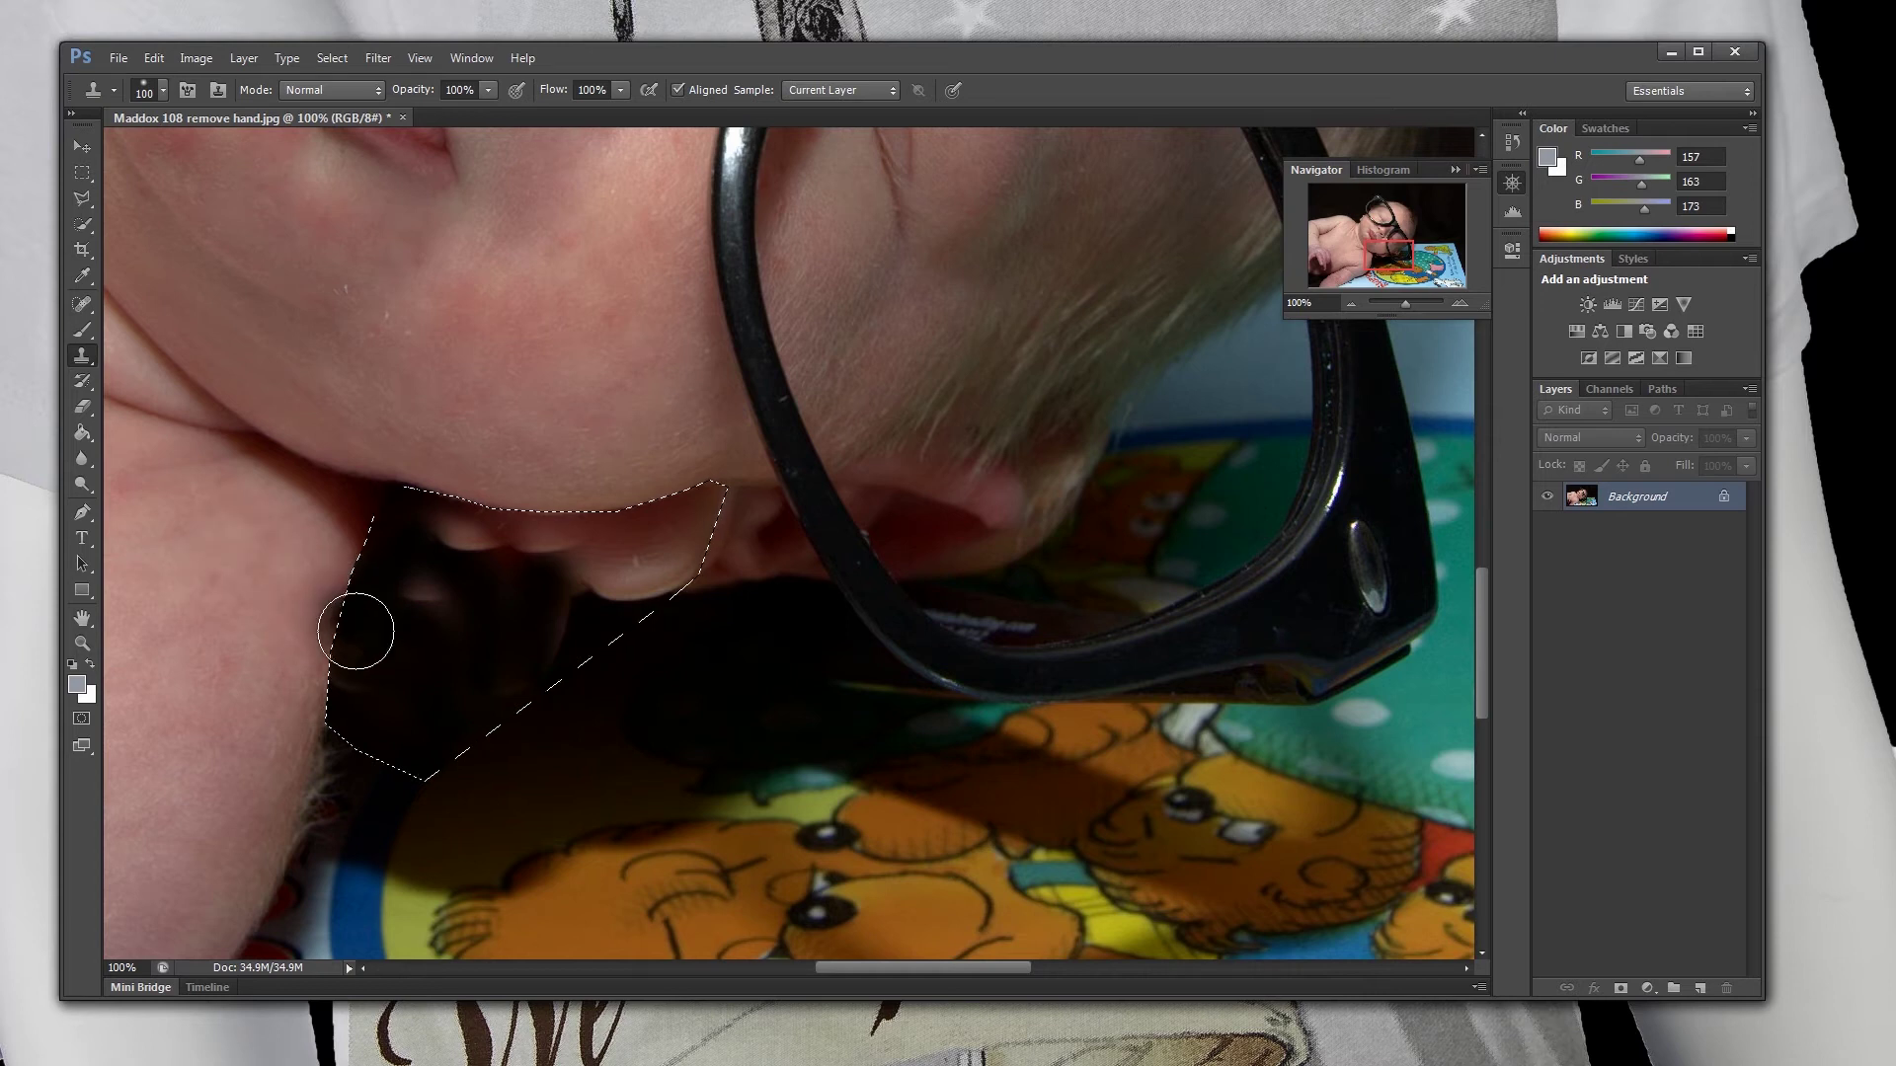
left_click(736, 680, "alt")
left_click_drag(425, 590, 418, 601)
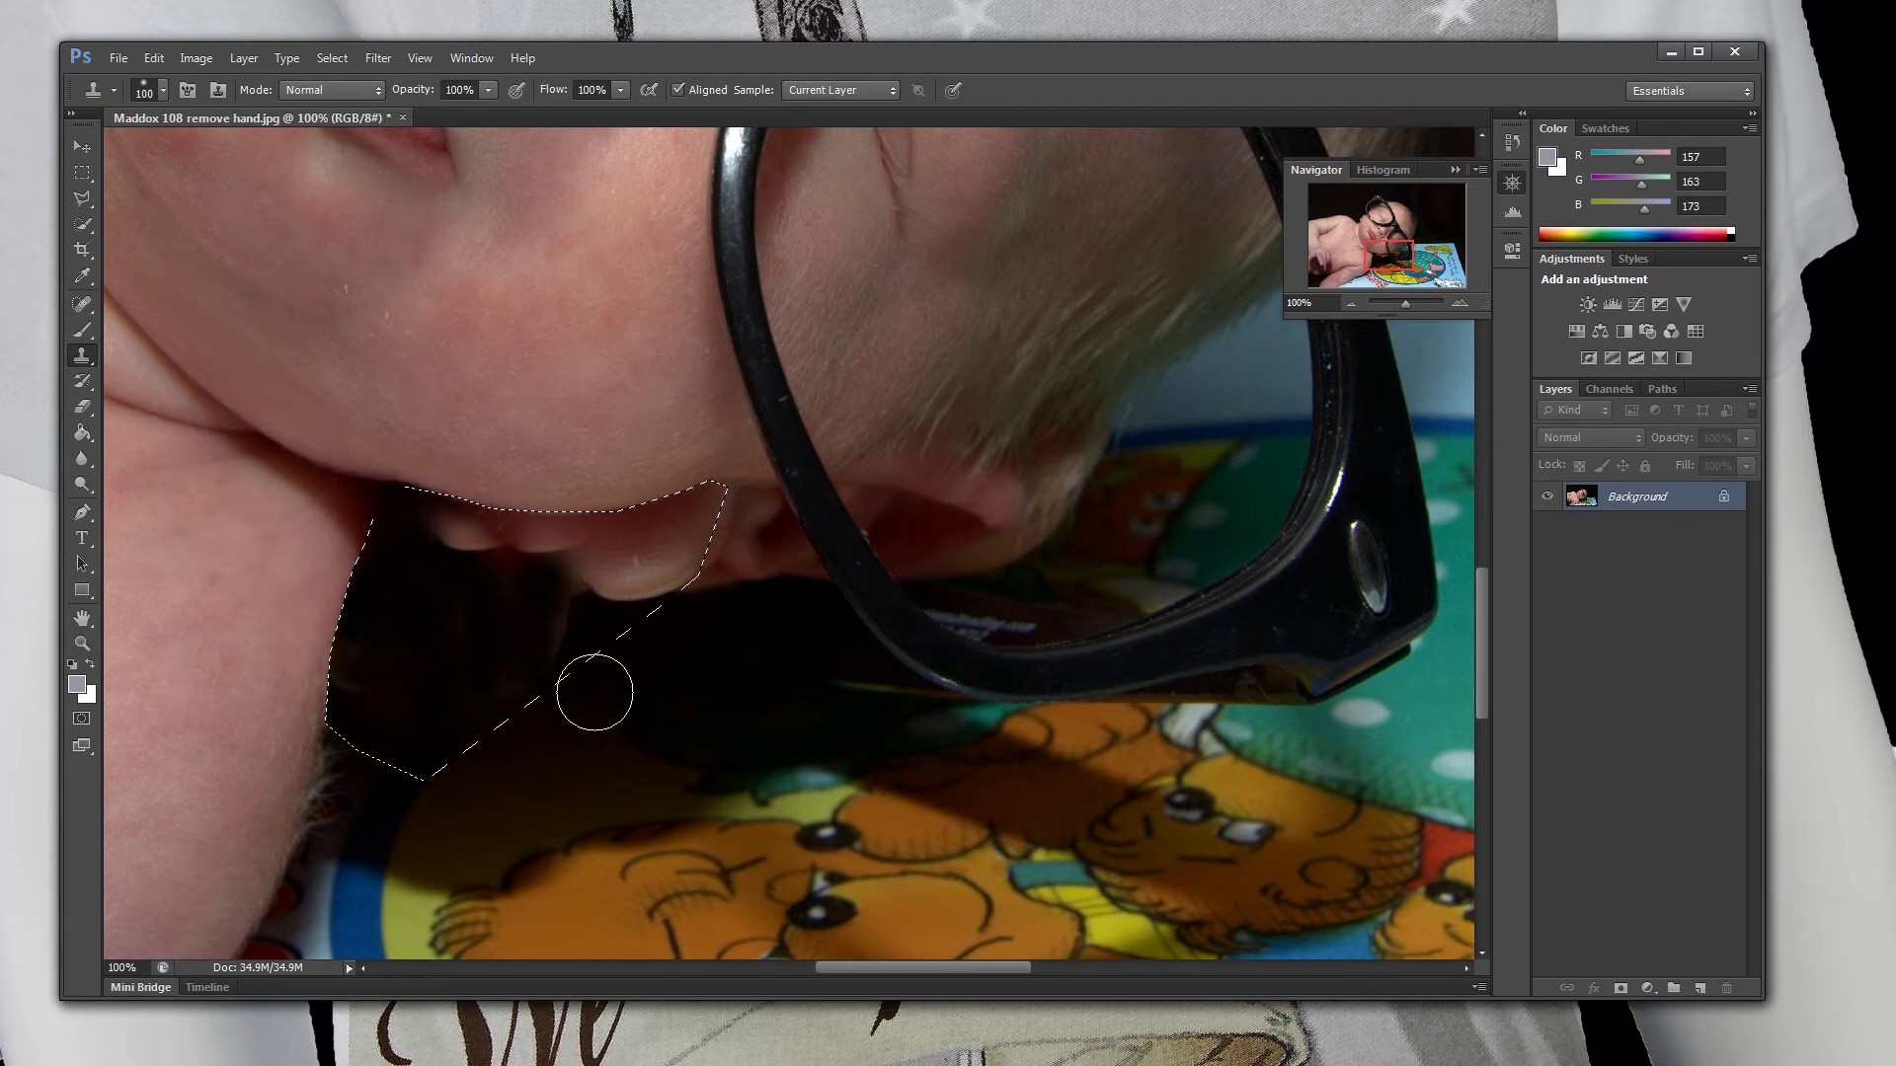
mouse_move(553, 592)
left_mouse_down()
mouse_move(411, 524)
mouse_move(605, 537)
mouse_move(641, 680)
mouse_move(596, 563)
mouse_move(678, 554)
mouse_move(686, 677)
mouse_move(702, 495)
mouse_move(606, 525)
mouse_move(681, 720)
left_mouse_up()
key("ctrl+d")
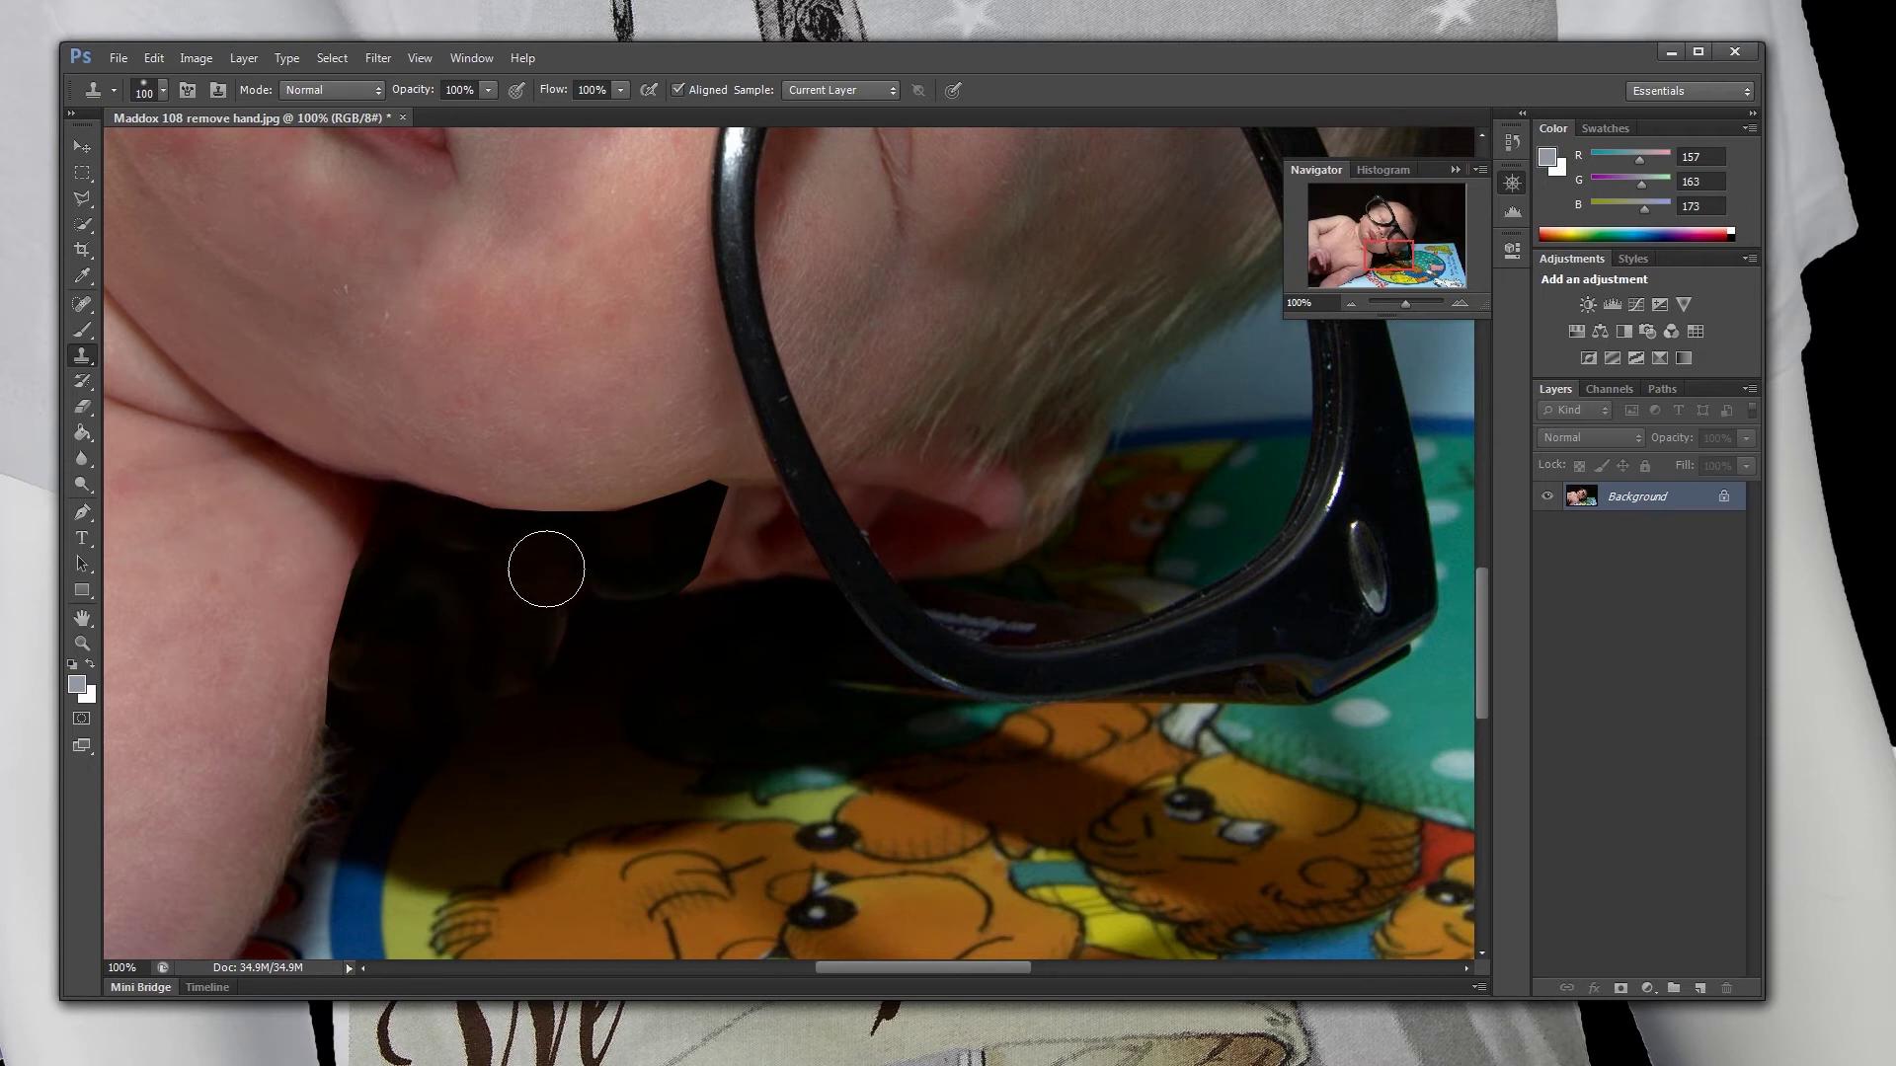
- Enclose the dark wedge below the ear in a closed Polygonal Lasso selection
left_click(82, 226)
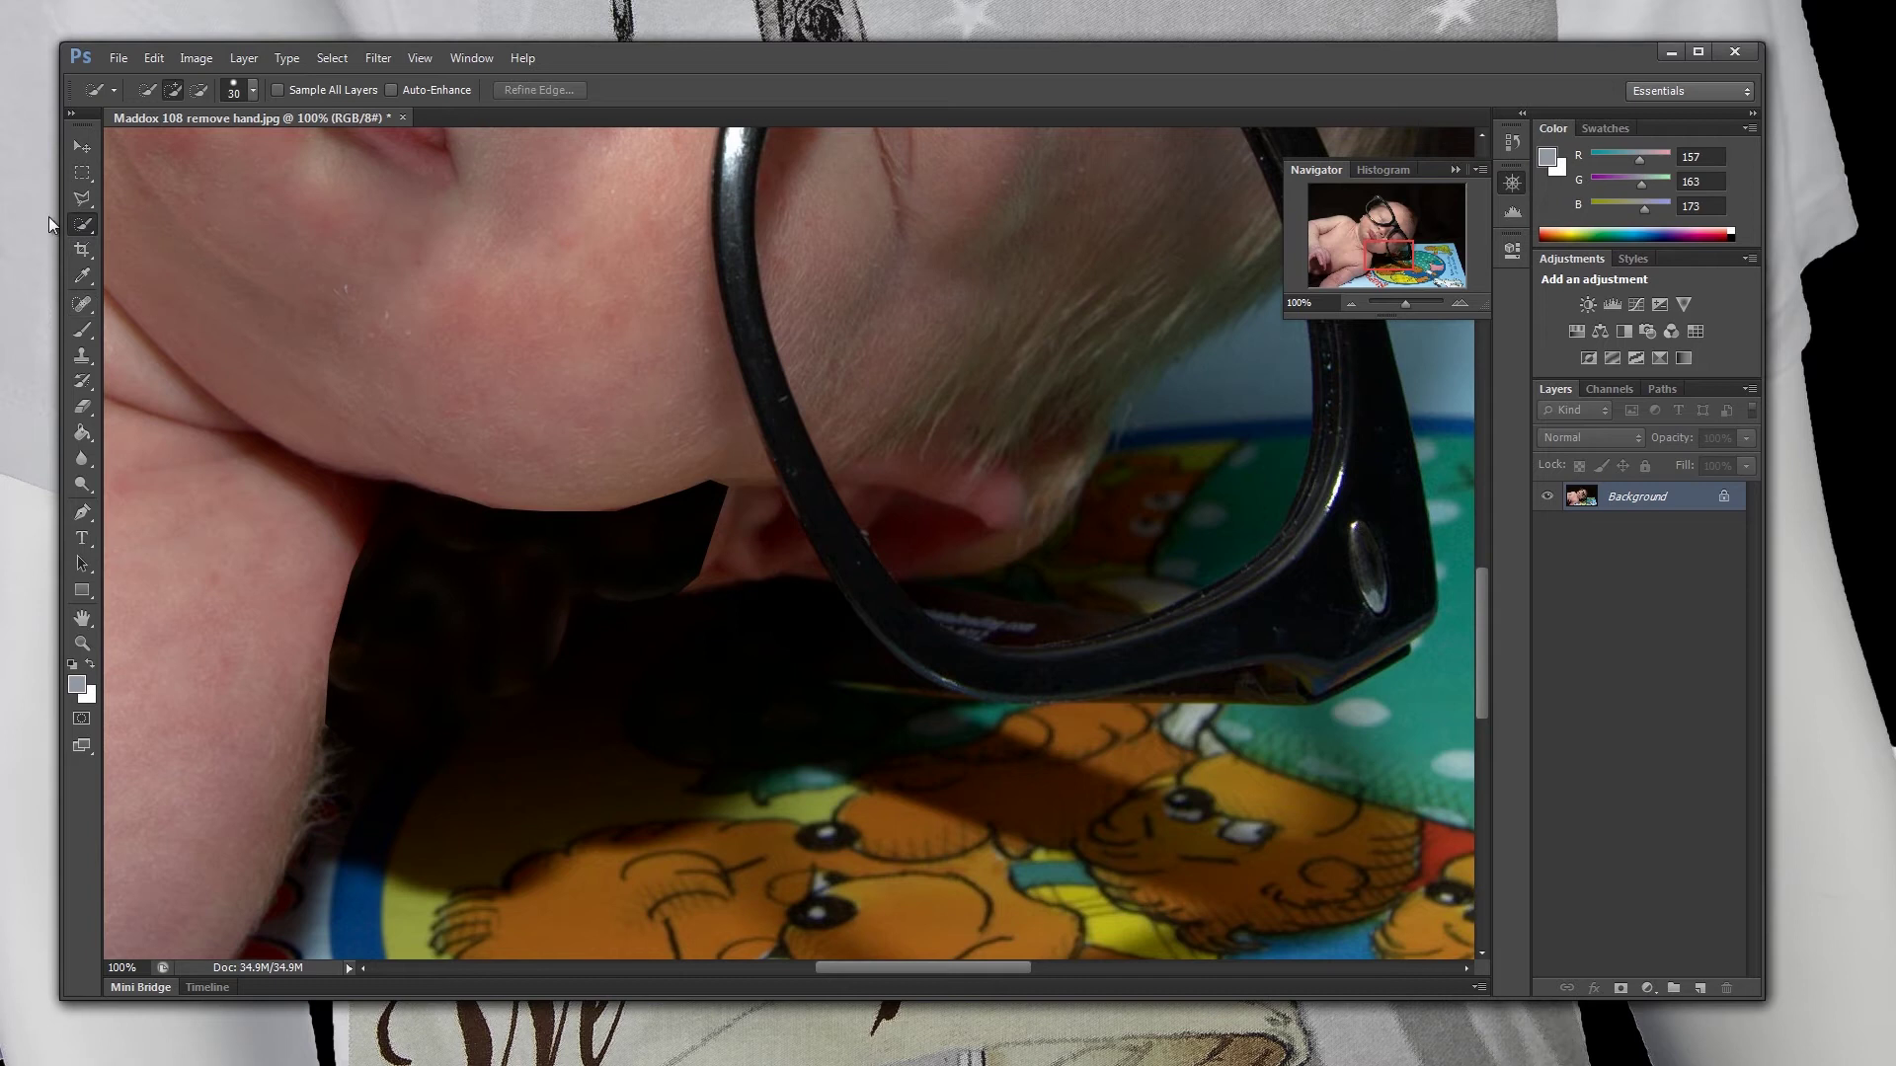
left_click(82, 200)
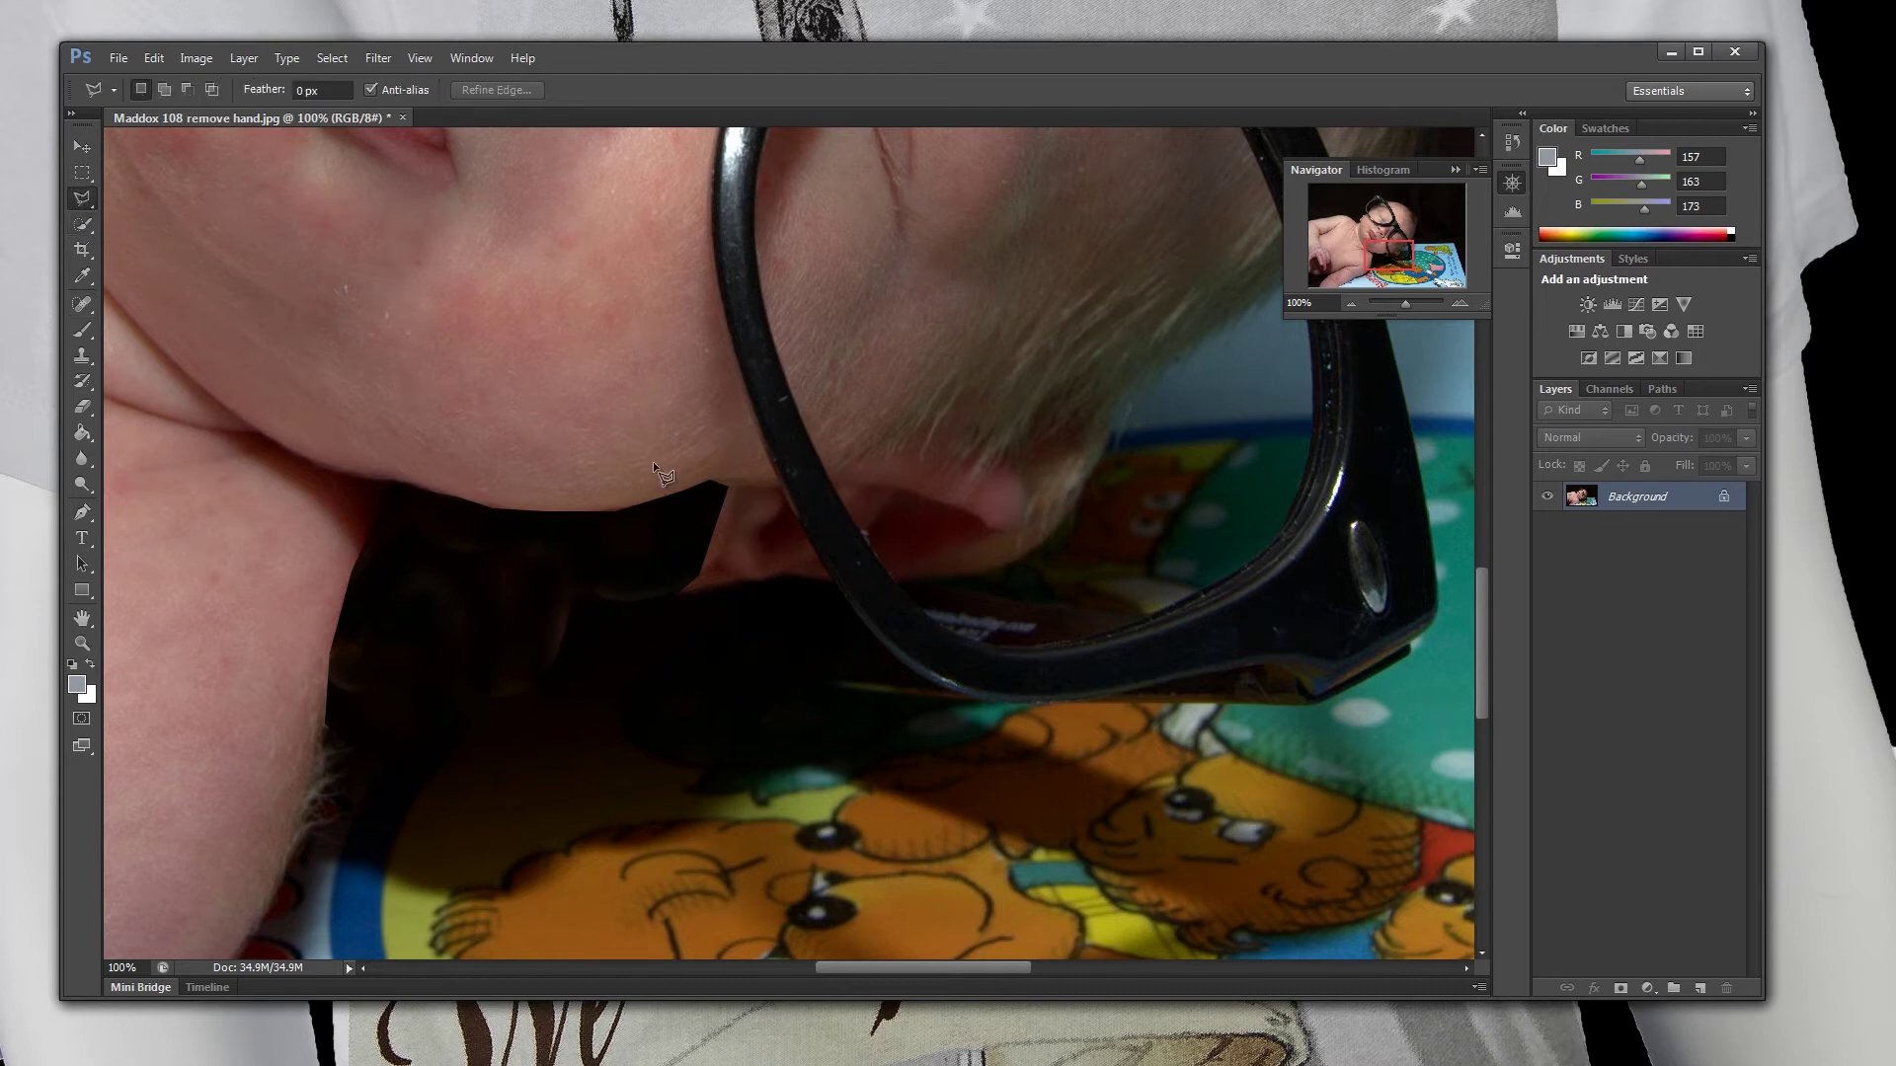
left_click(706, 481)
left_click(664, 541)
left_click(660, 576)
left_click(670, 589)
left_click(687, 589)
left_click(711, 549)
left_click(720, 517)
left_click(720, 486)
left_click(80, 358)
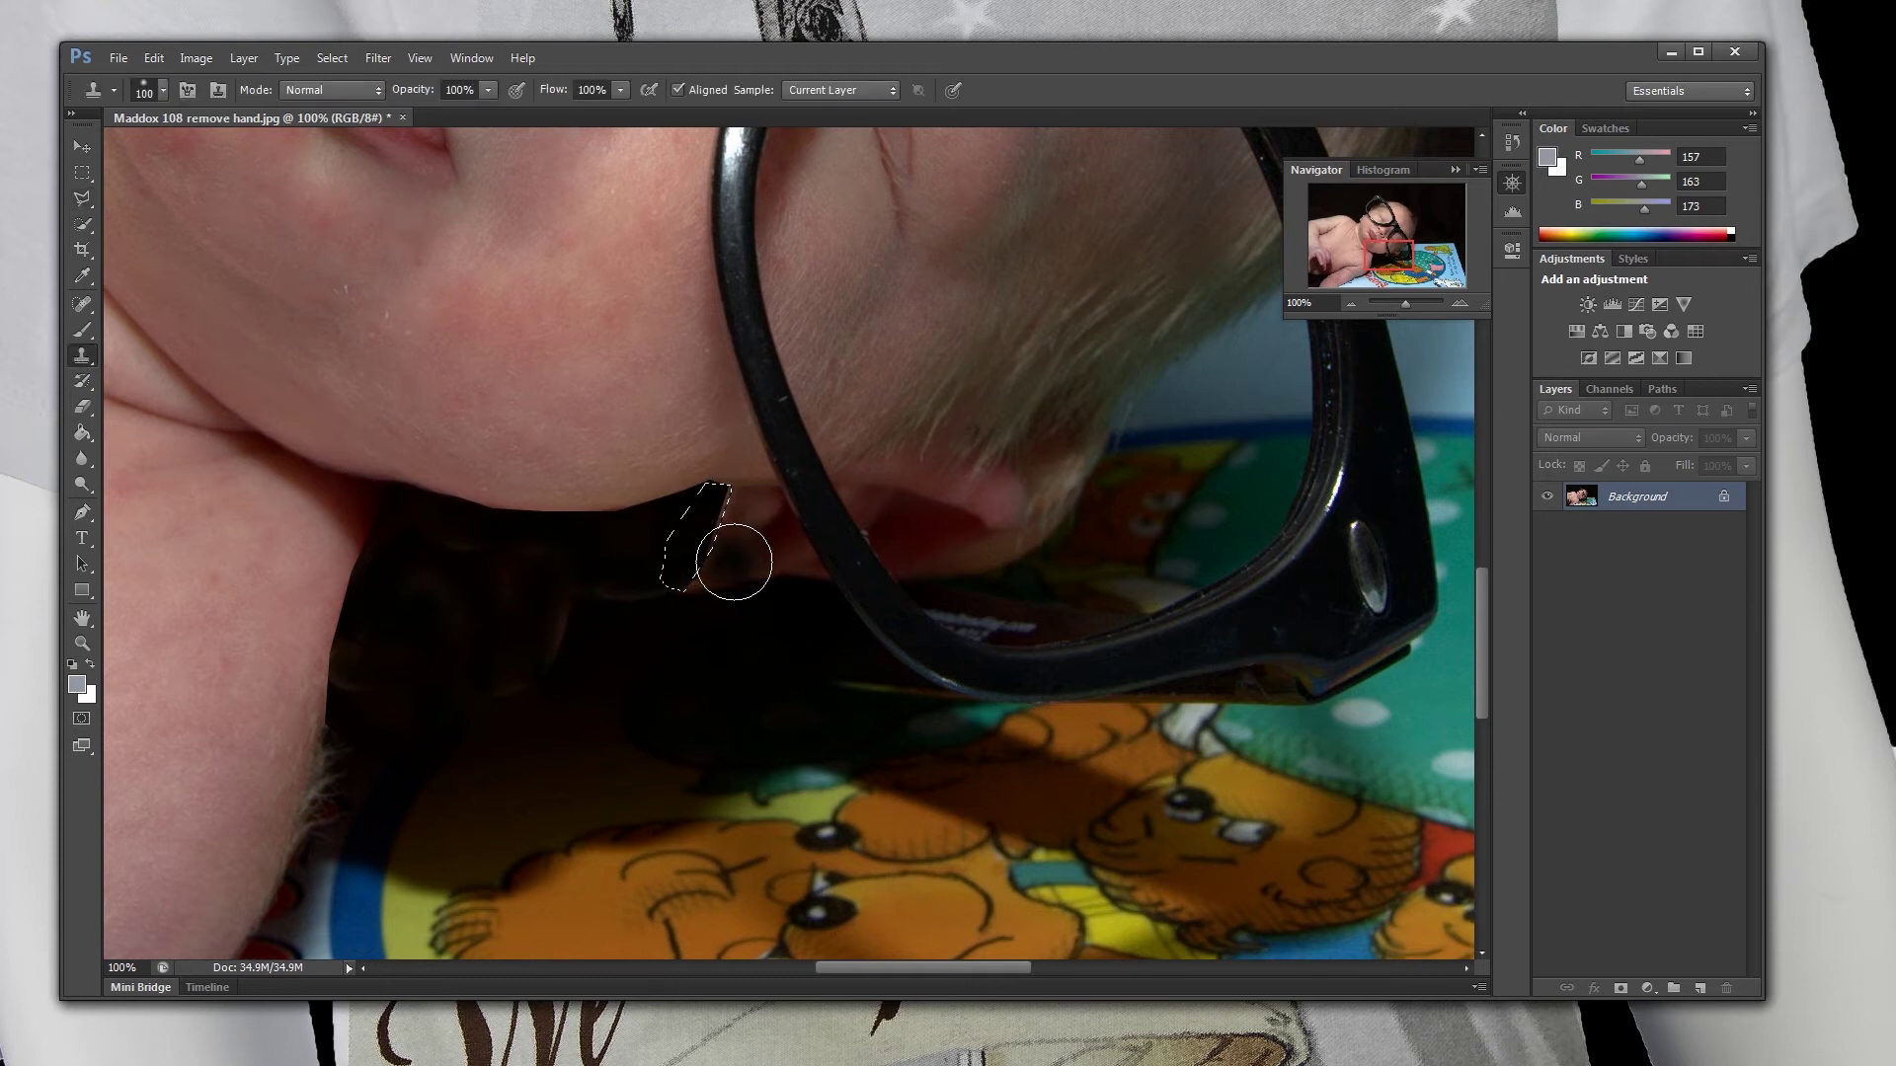
- Shrink the Clone Stamp brush to 30 and clone ear skin tone into the selected patch
key("bracketleft")
key("bracketleft")
key("bracketleft")
key("bracketleft")
key("bracketleft")
key("bracketleft")
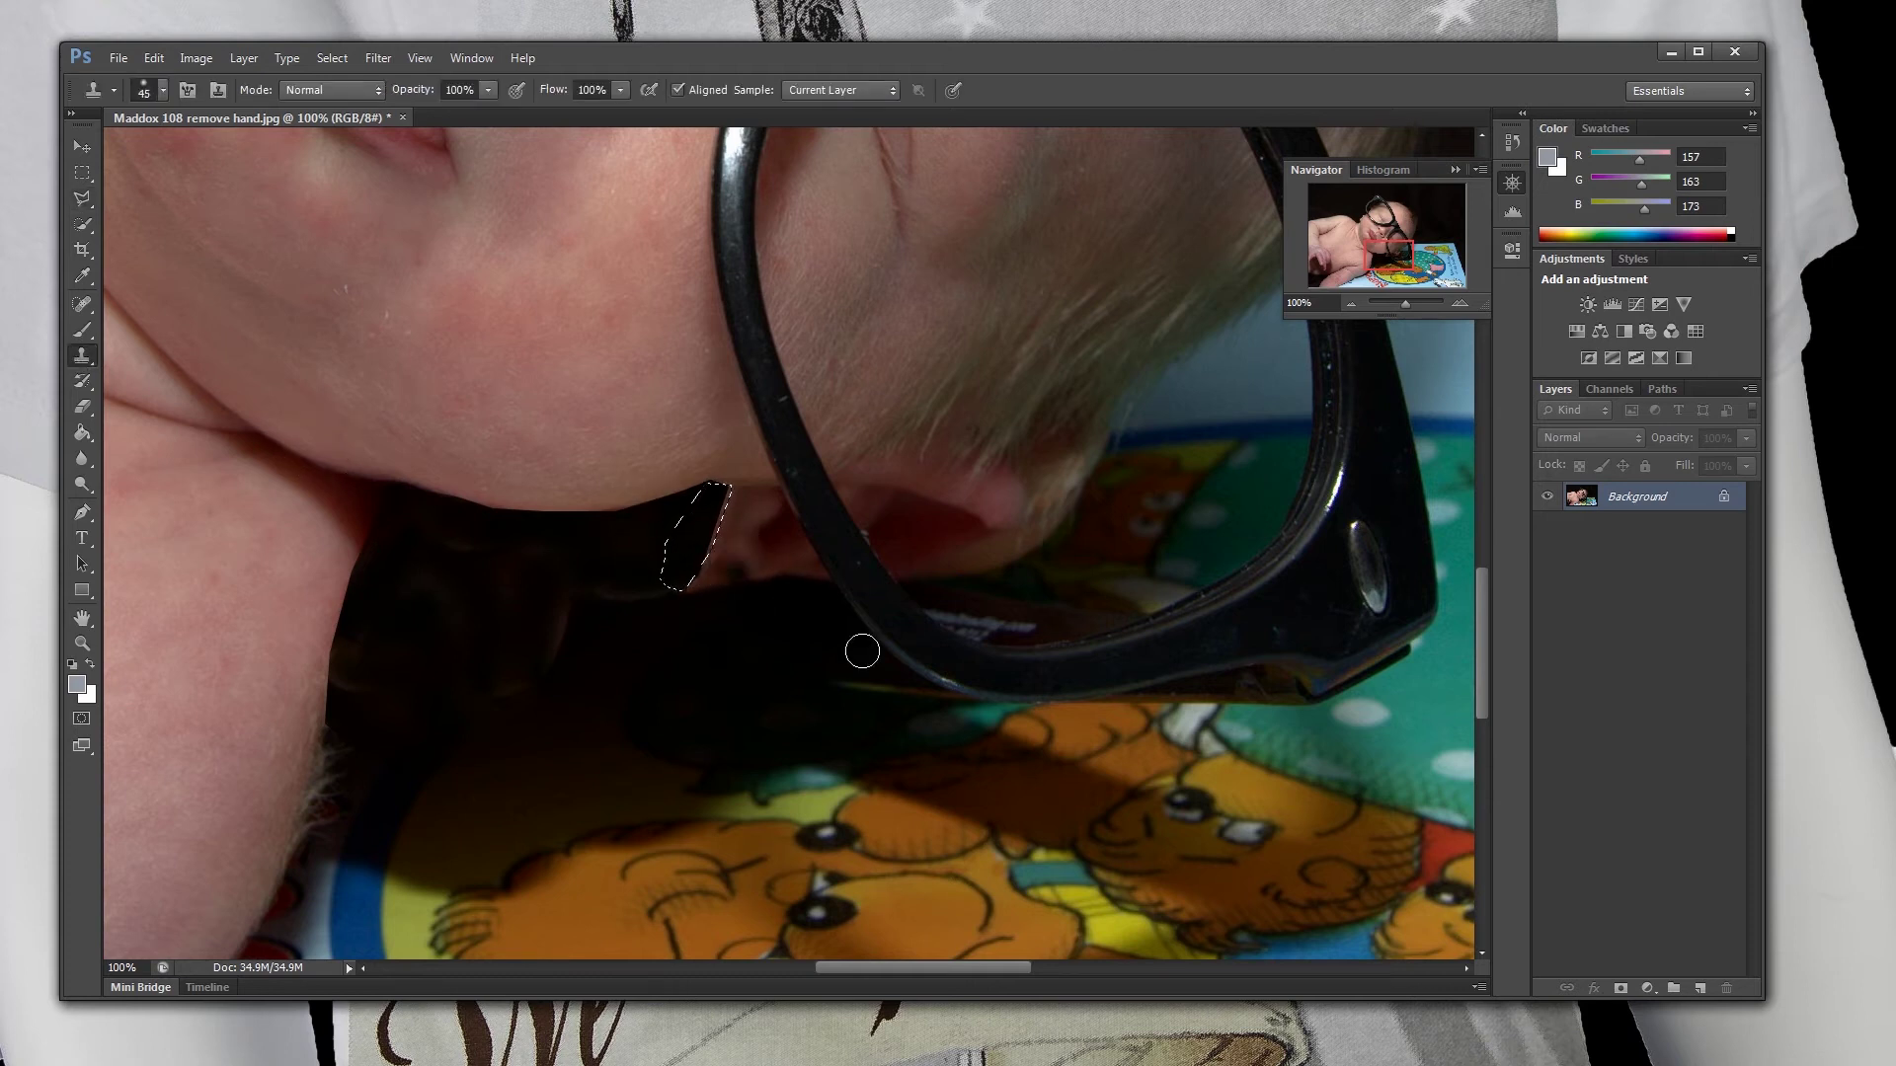
key("bracketleft")
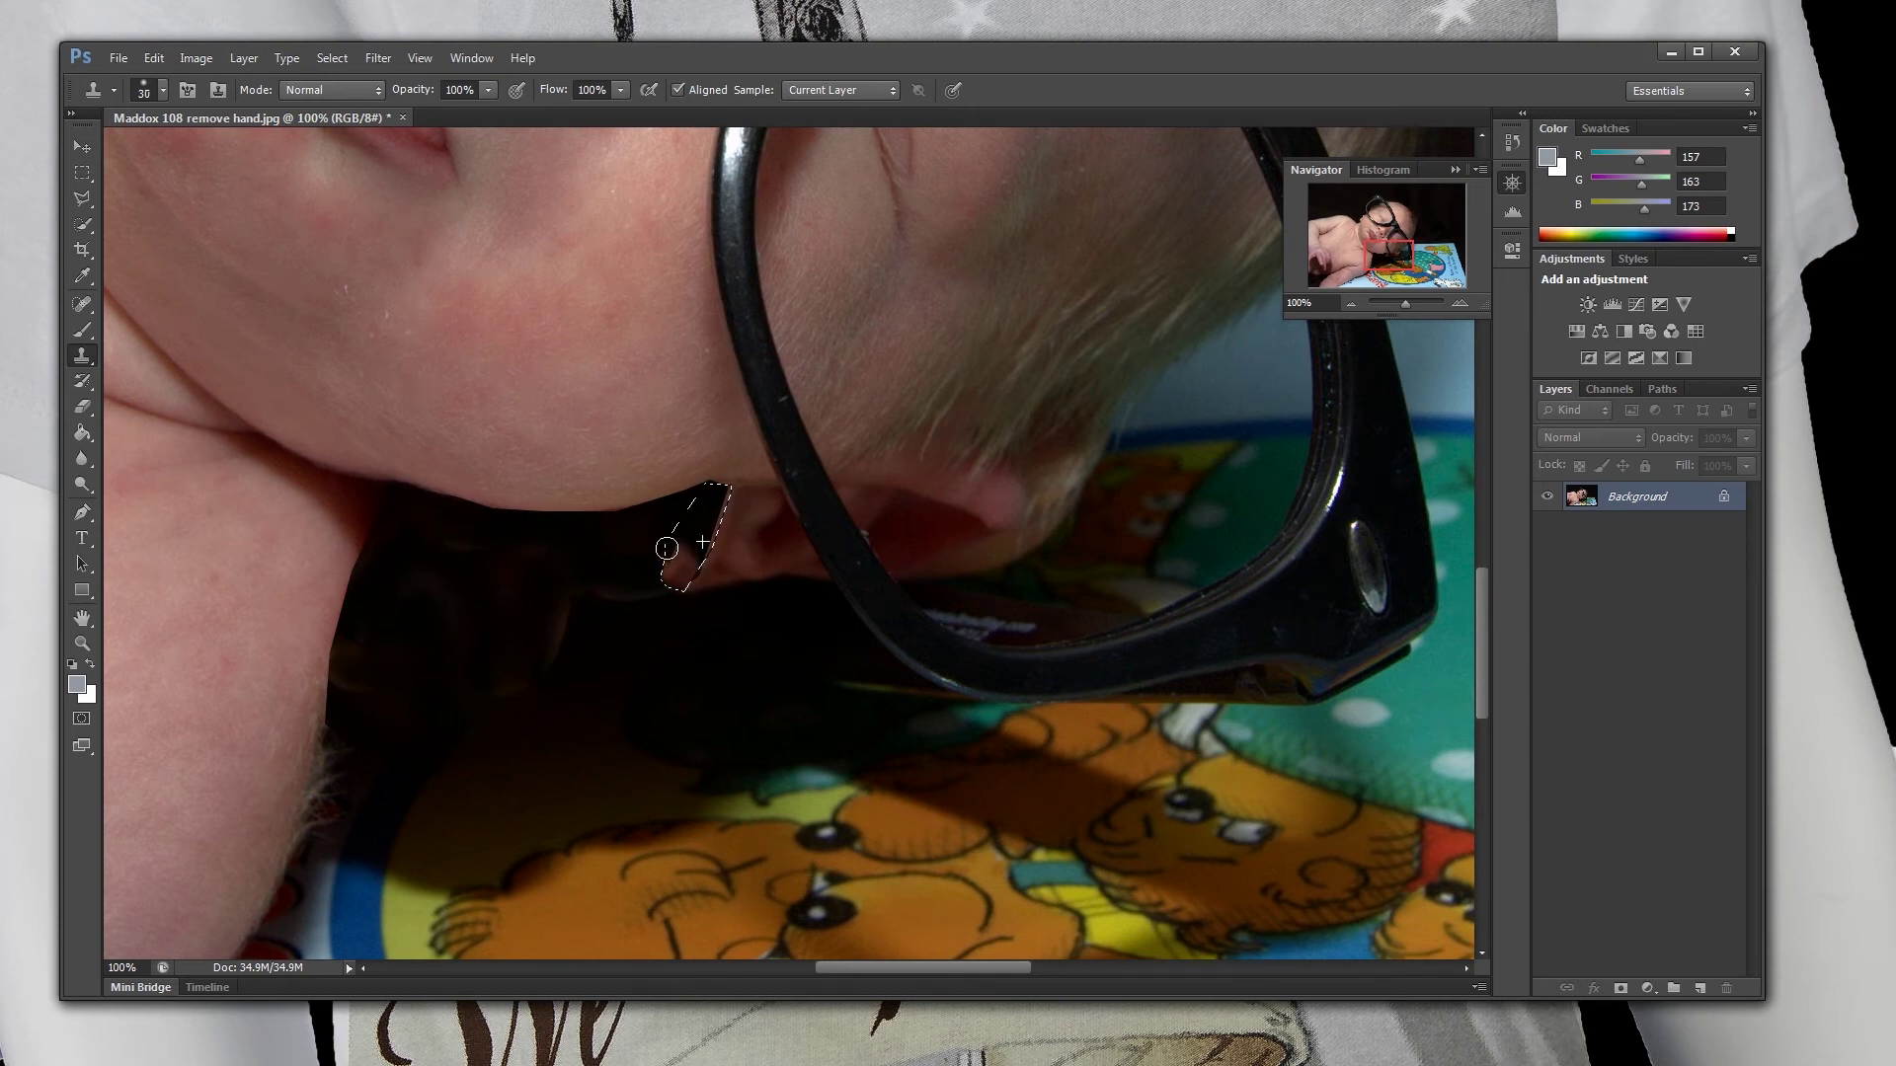
left_click_drag(667, 548, 672, 581)
key("alt")
left_click_drag(666, 562, 678, 532)
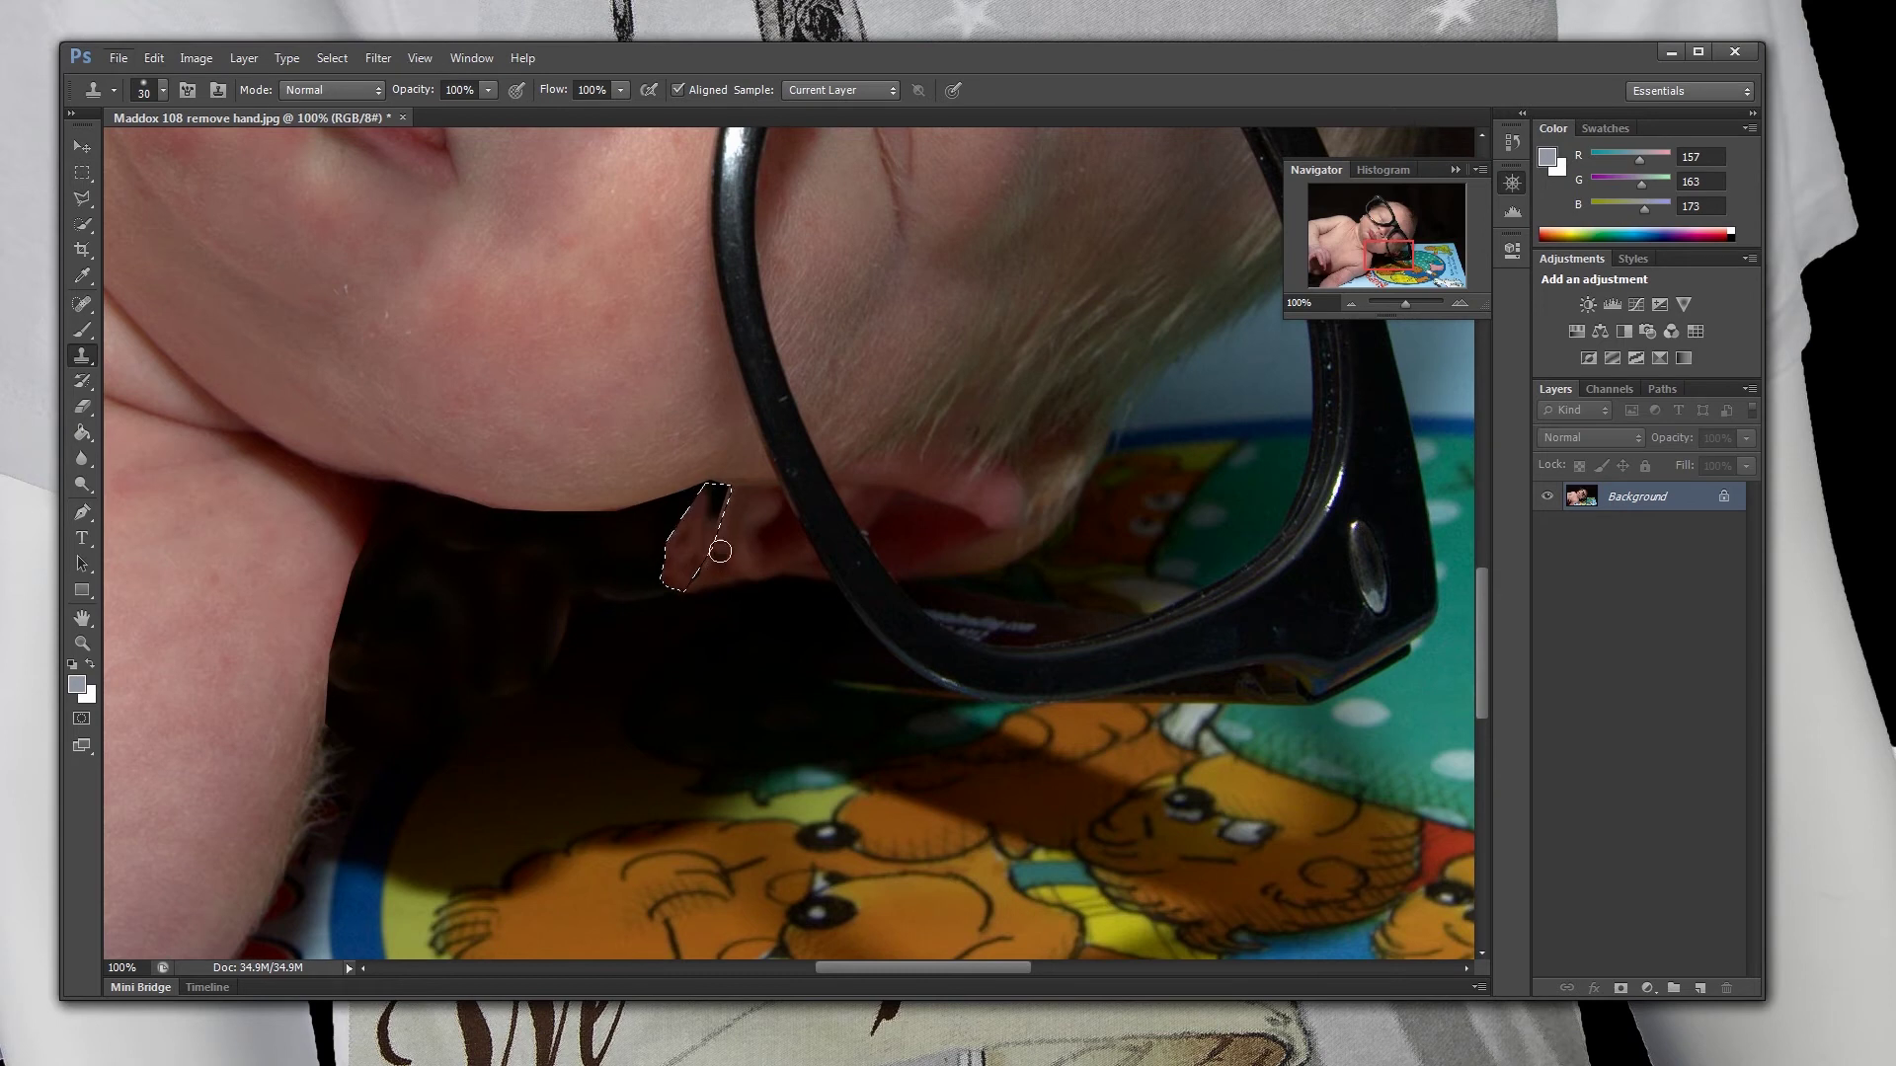
left_click_drag(713, 524, 723, 492)
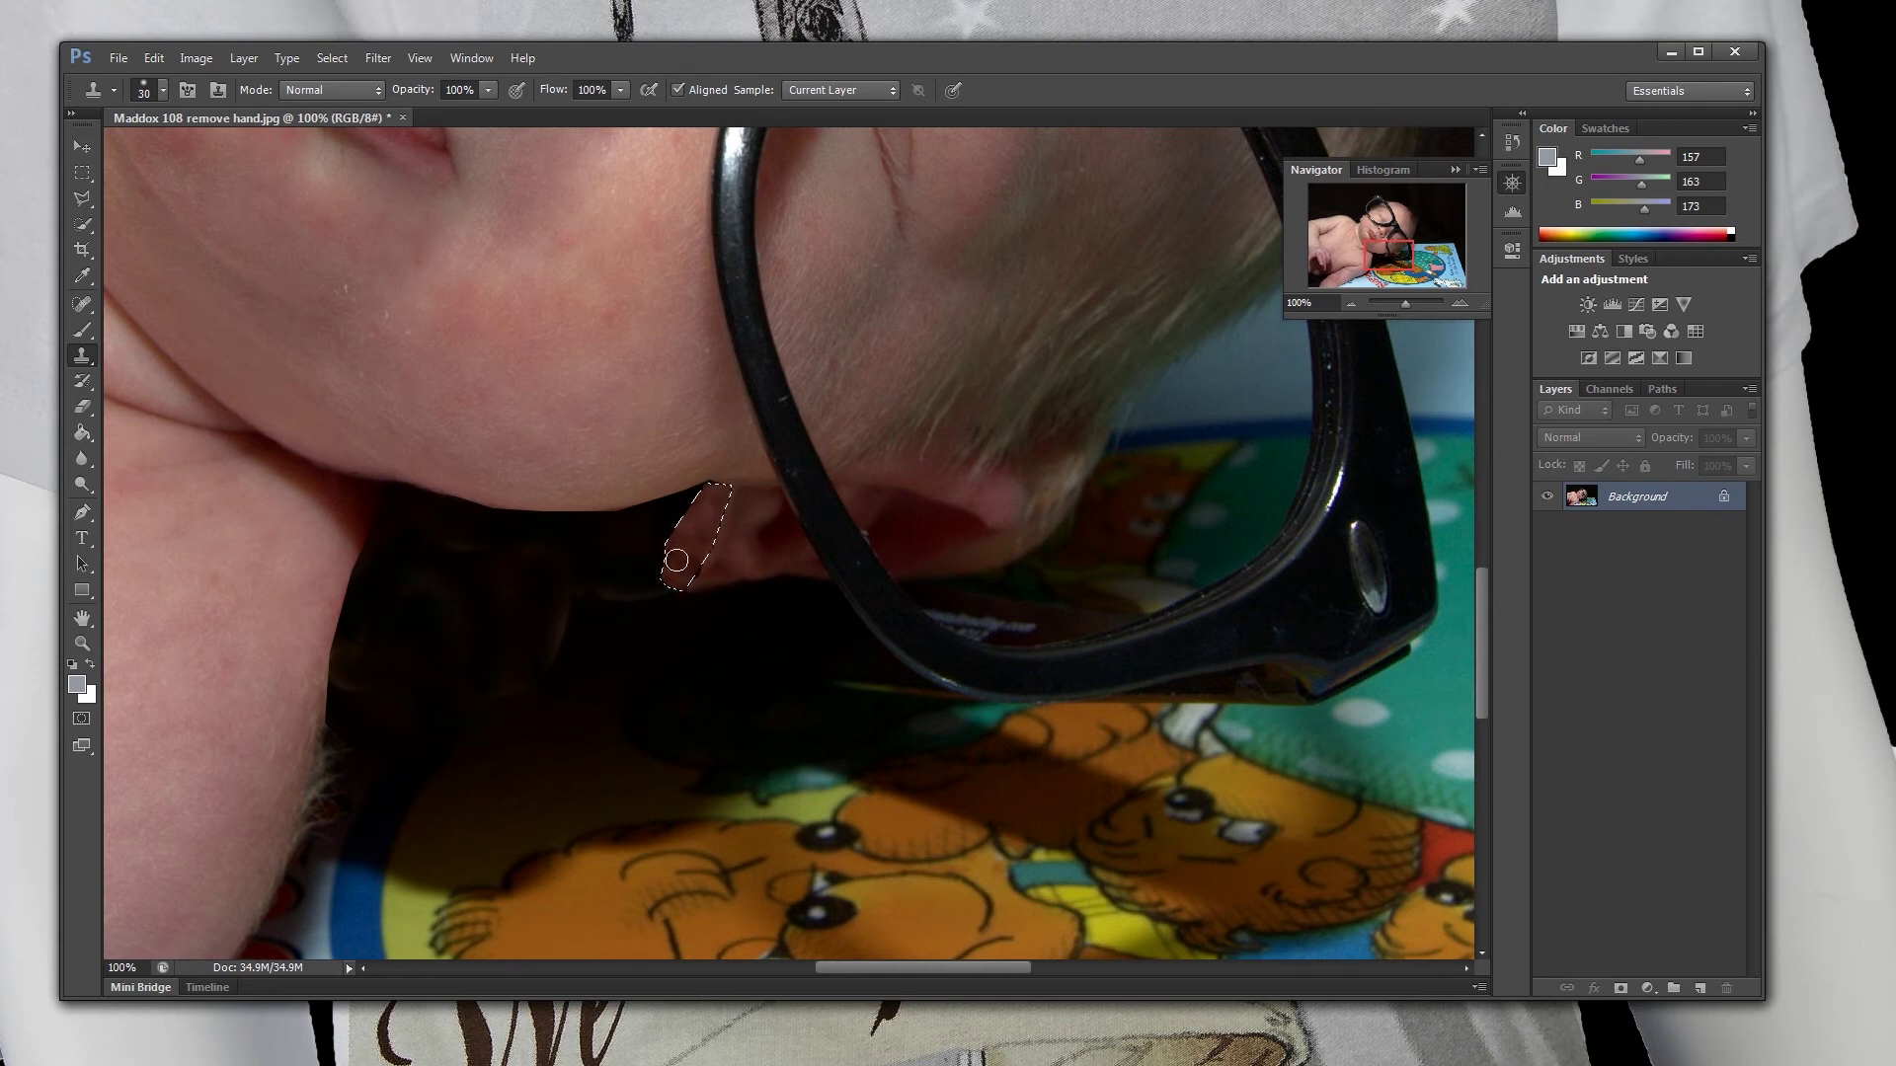
mouse_move(689, 571)
left_mouse_down()
mouse_move(723, 498)
mouse_move(701, 591)
left_mouse_up()
mouse_move(674, 551)
left_mouse_down()
mouse_move(717, 568)
mouse_move(717, 549)
left_mouse_up()
- Deselect the ear patch and undo the accidental dark dab
key("ctrl+d")
left_click(559, 483)
key("ctrl+z")
- Smooth the rebuilt earlobe's edges against the shadow with the Spot Healing Brush
left_click(82, 304)
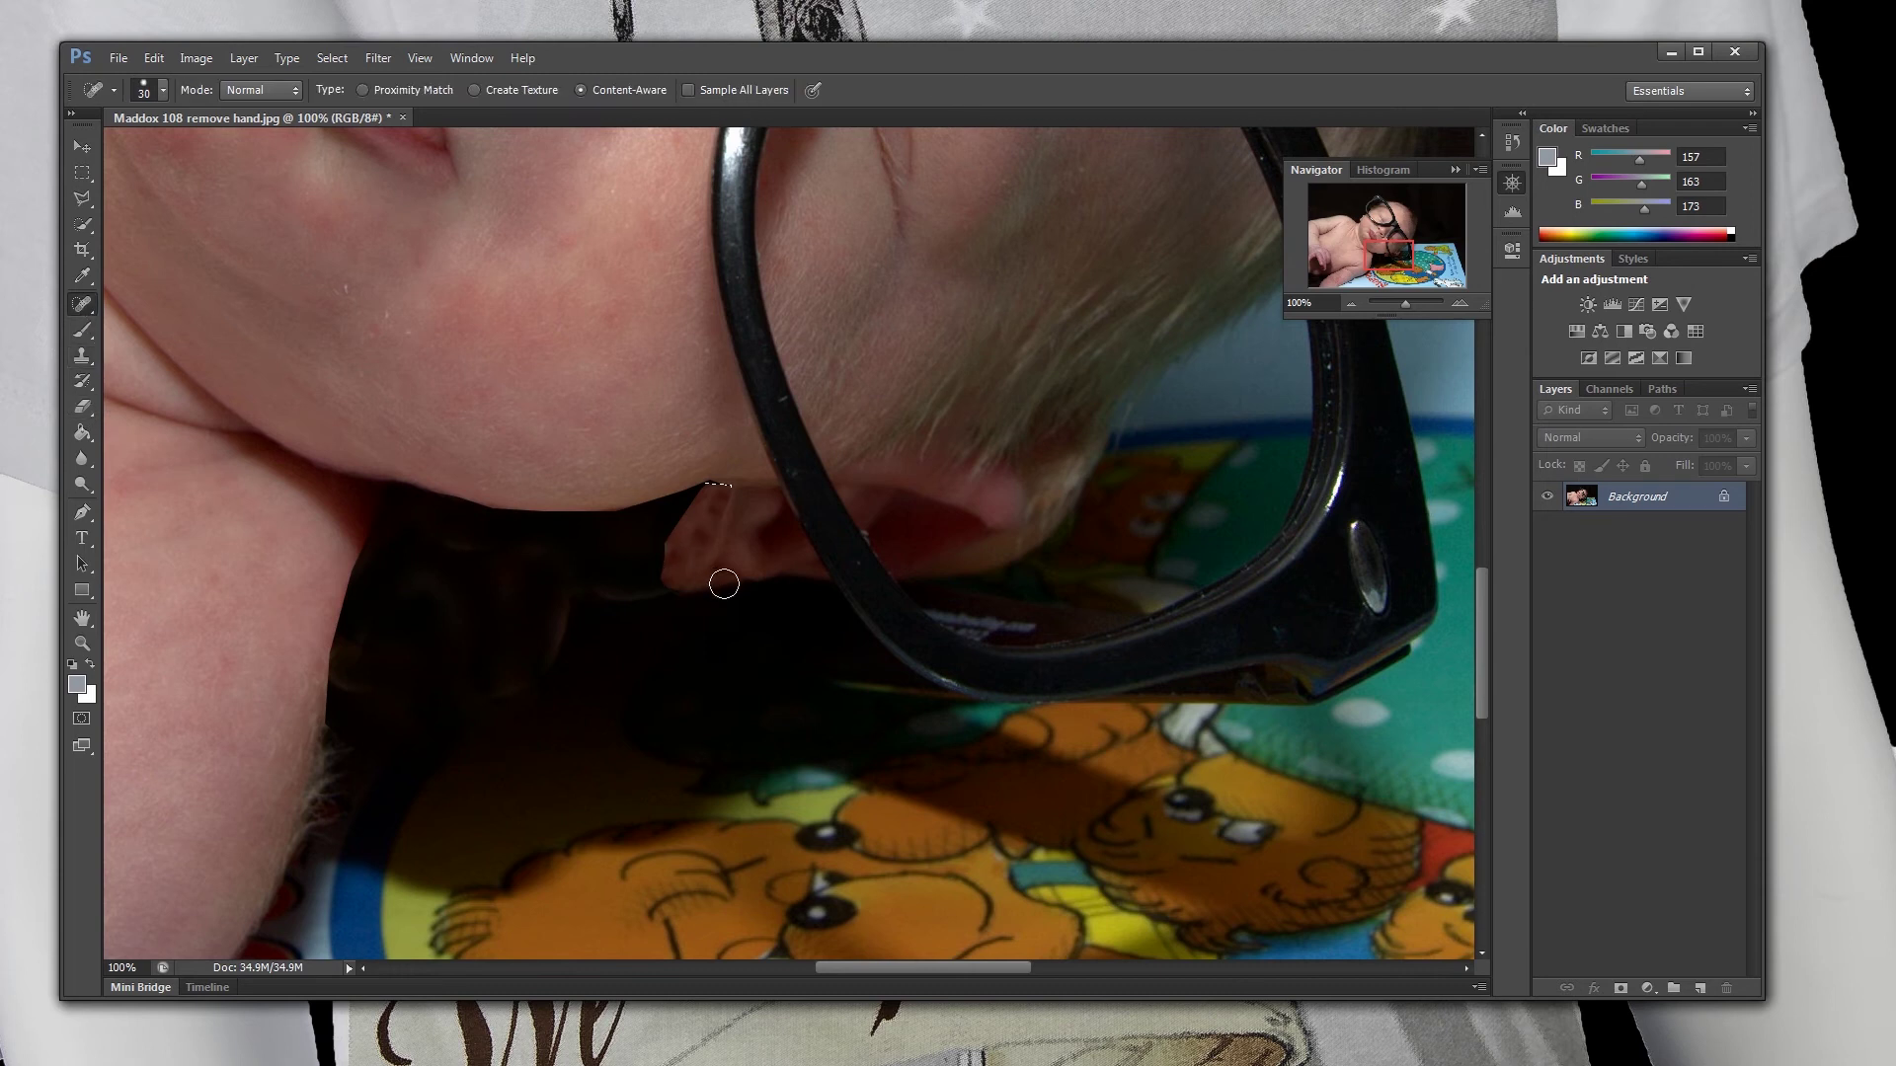
left_click_drag(703, 575, 728, 504)
mouse_move(664, 566)
left_mouse_down()
mouse_move(693, 492)
mouse_move(656, 535)
left_mouse_up()
key("ctrl+z")
left_click_drag(696, 507, 677, 589)
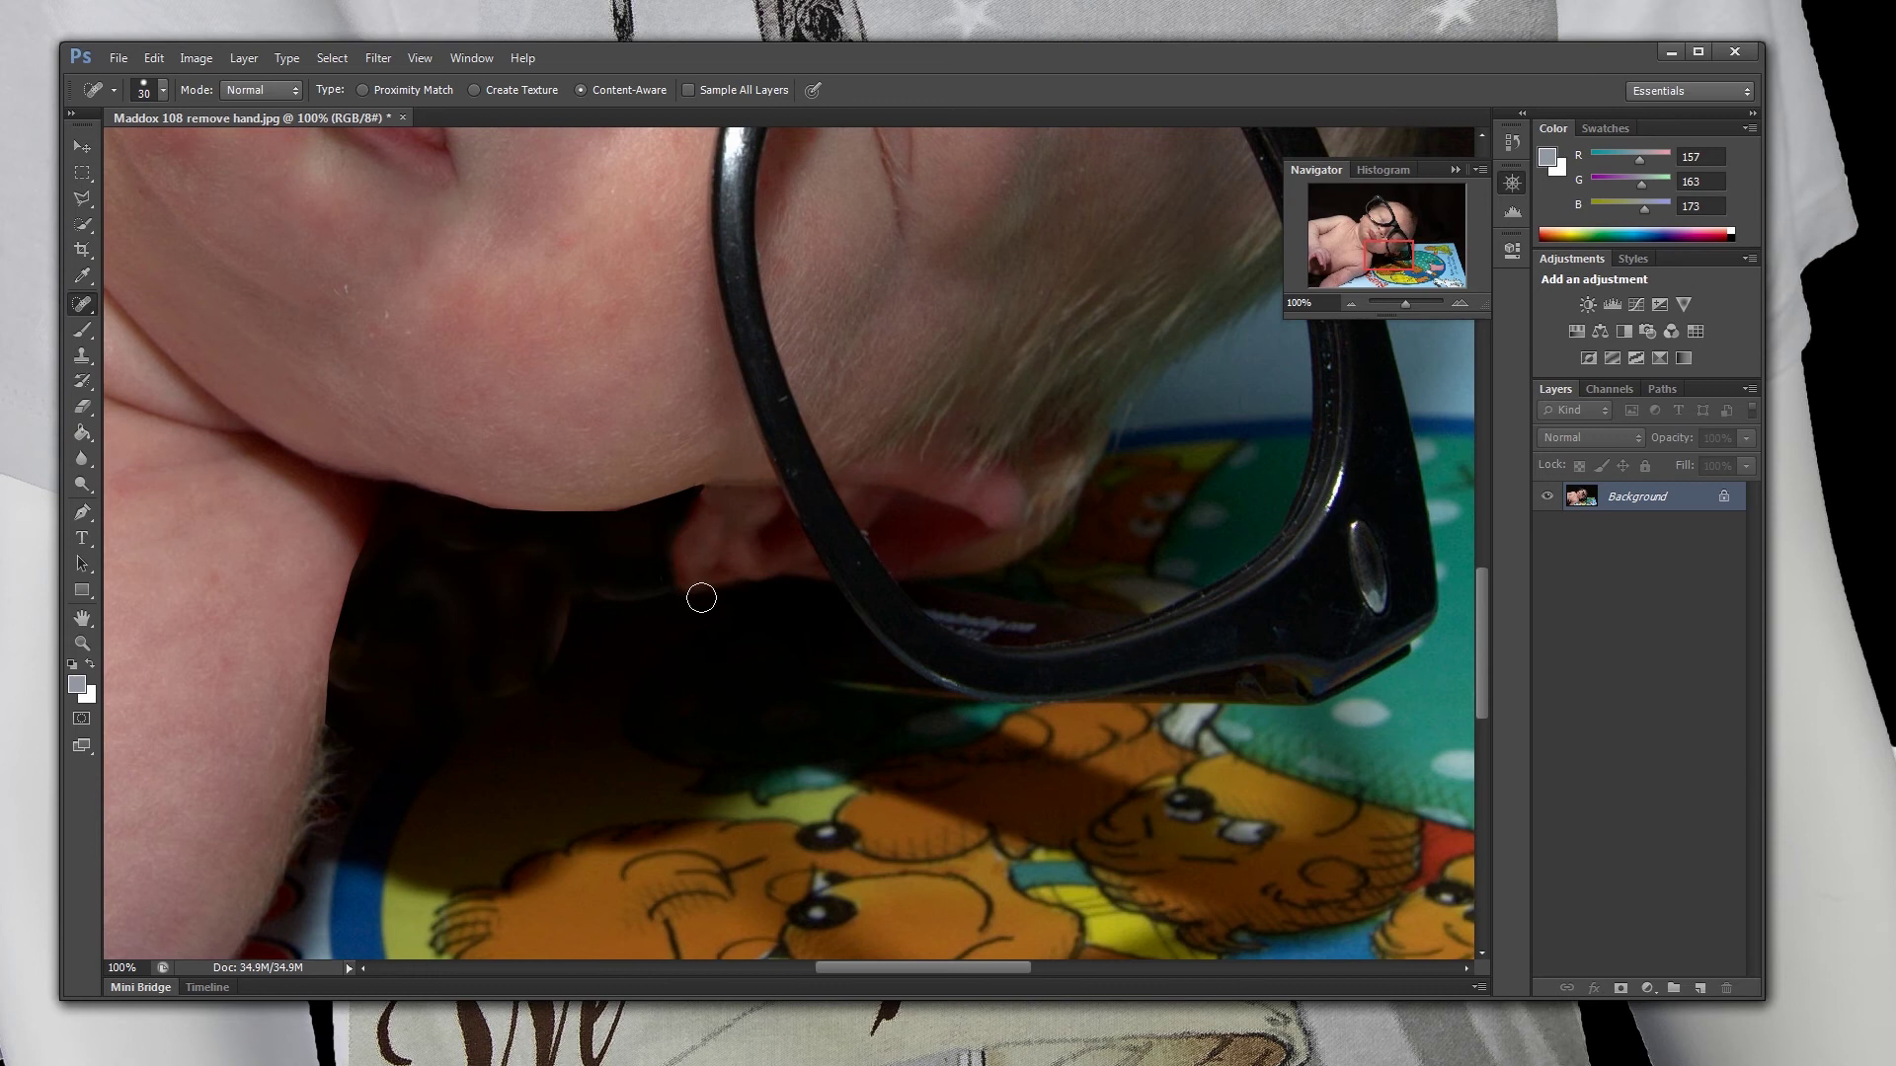
left_click(1351, 304)
- Zoom the Navigator out to about 25% to review the whole retouched photo
left_click(1351, 303)
left_click(1351, 303)
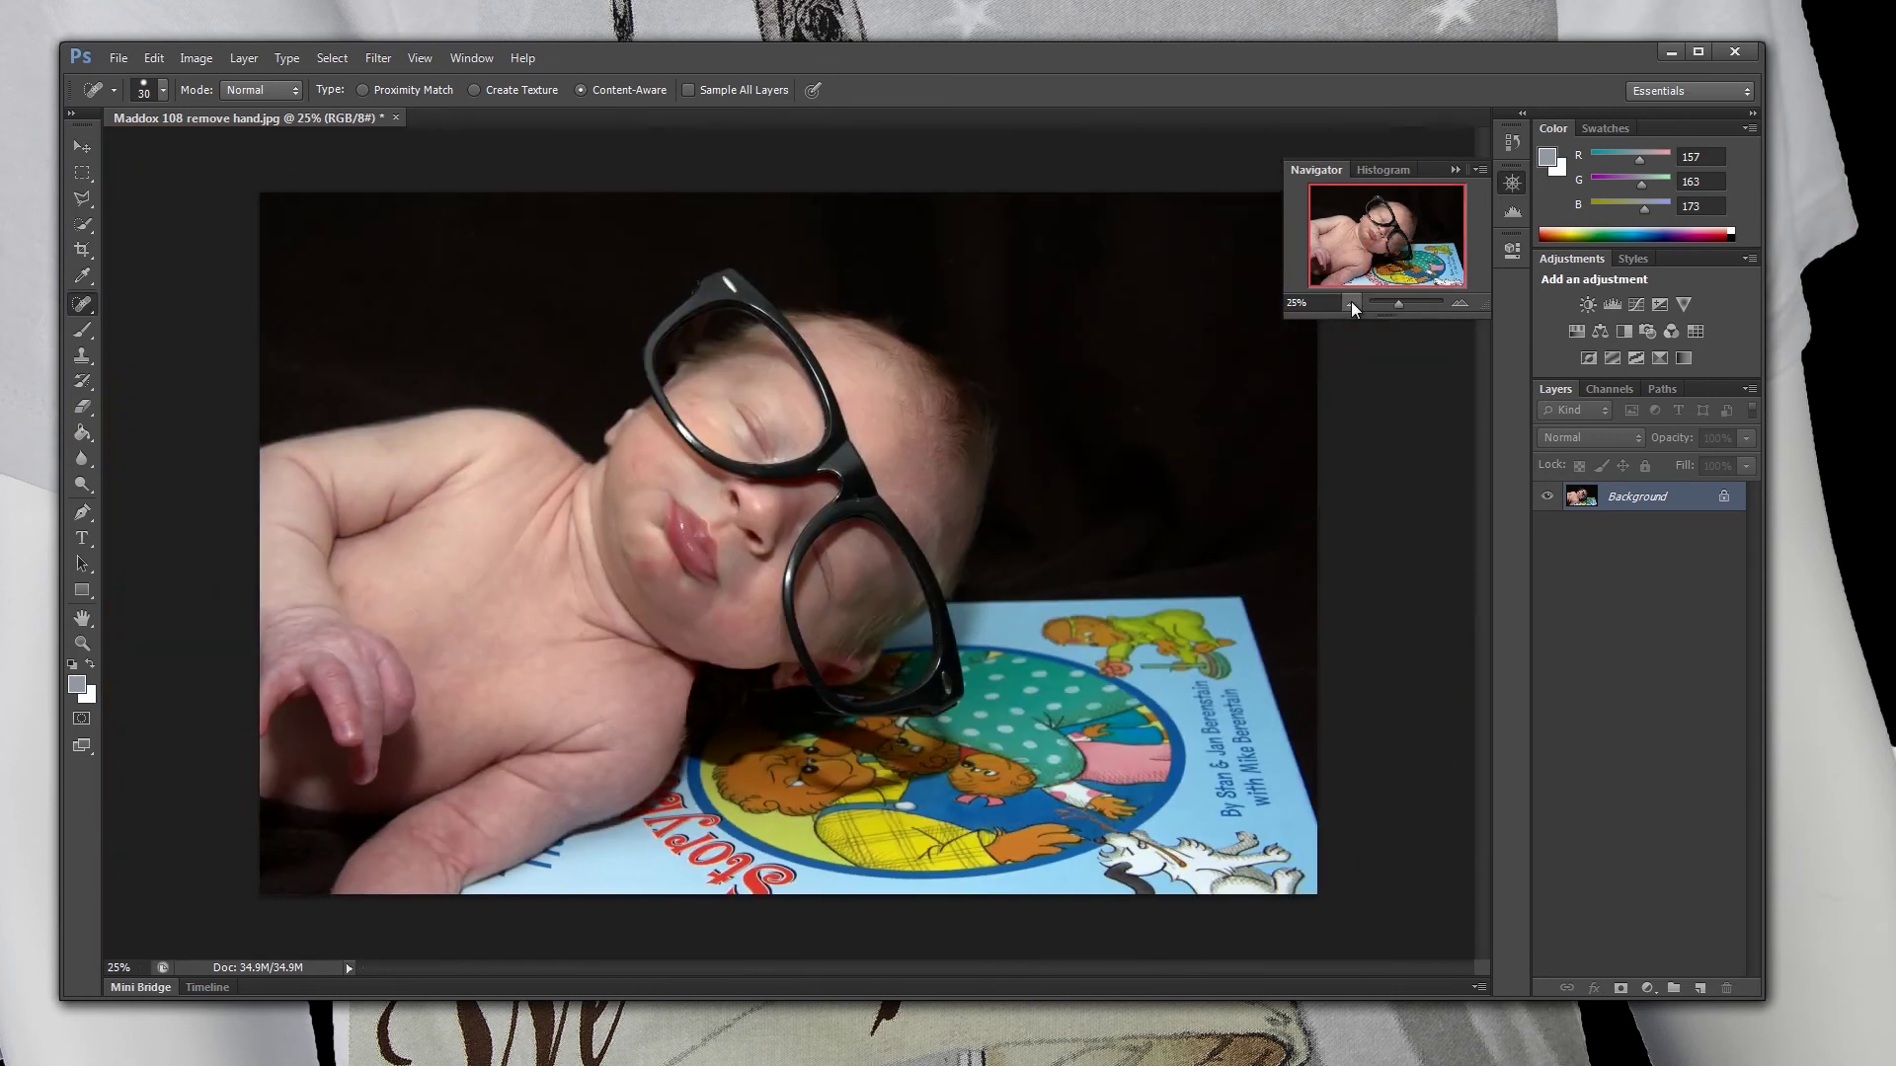
left_click(1351, 303)
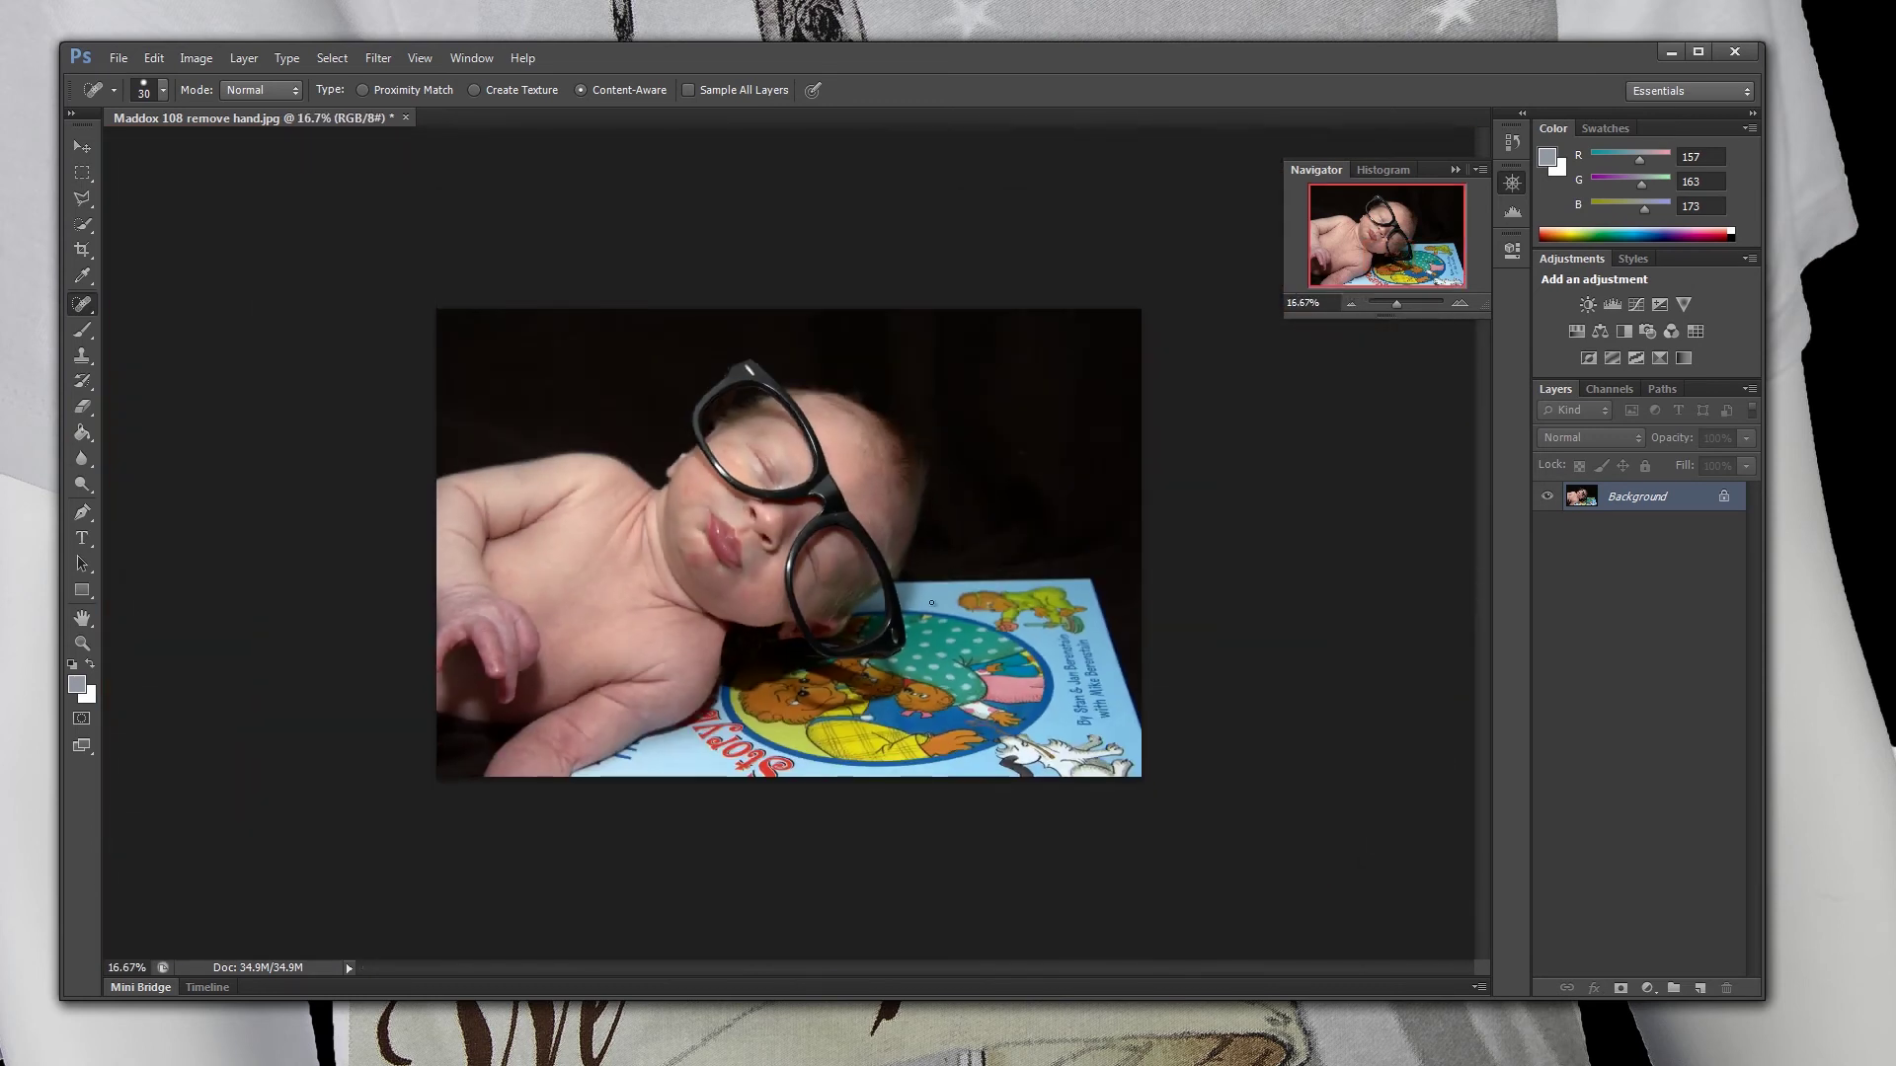
left_click(1460, 303)
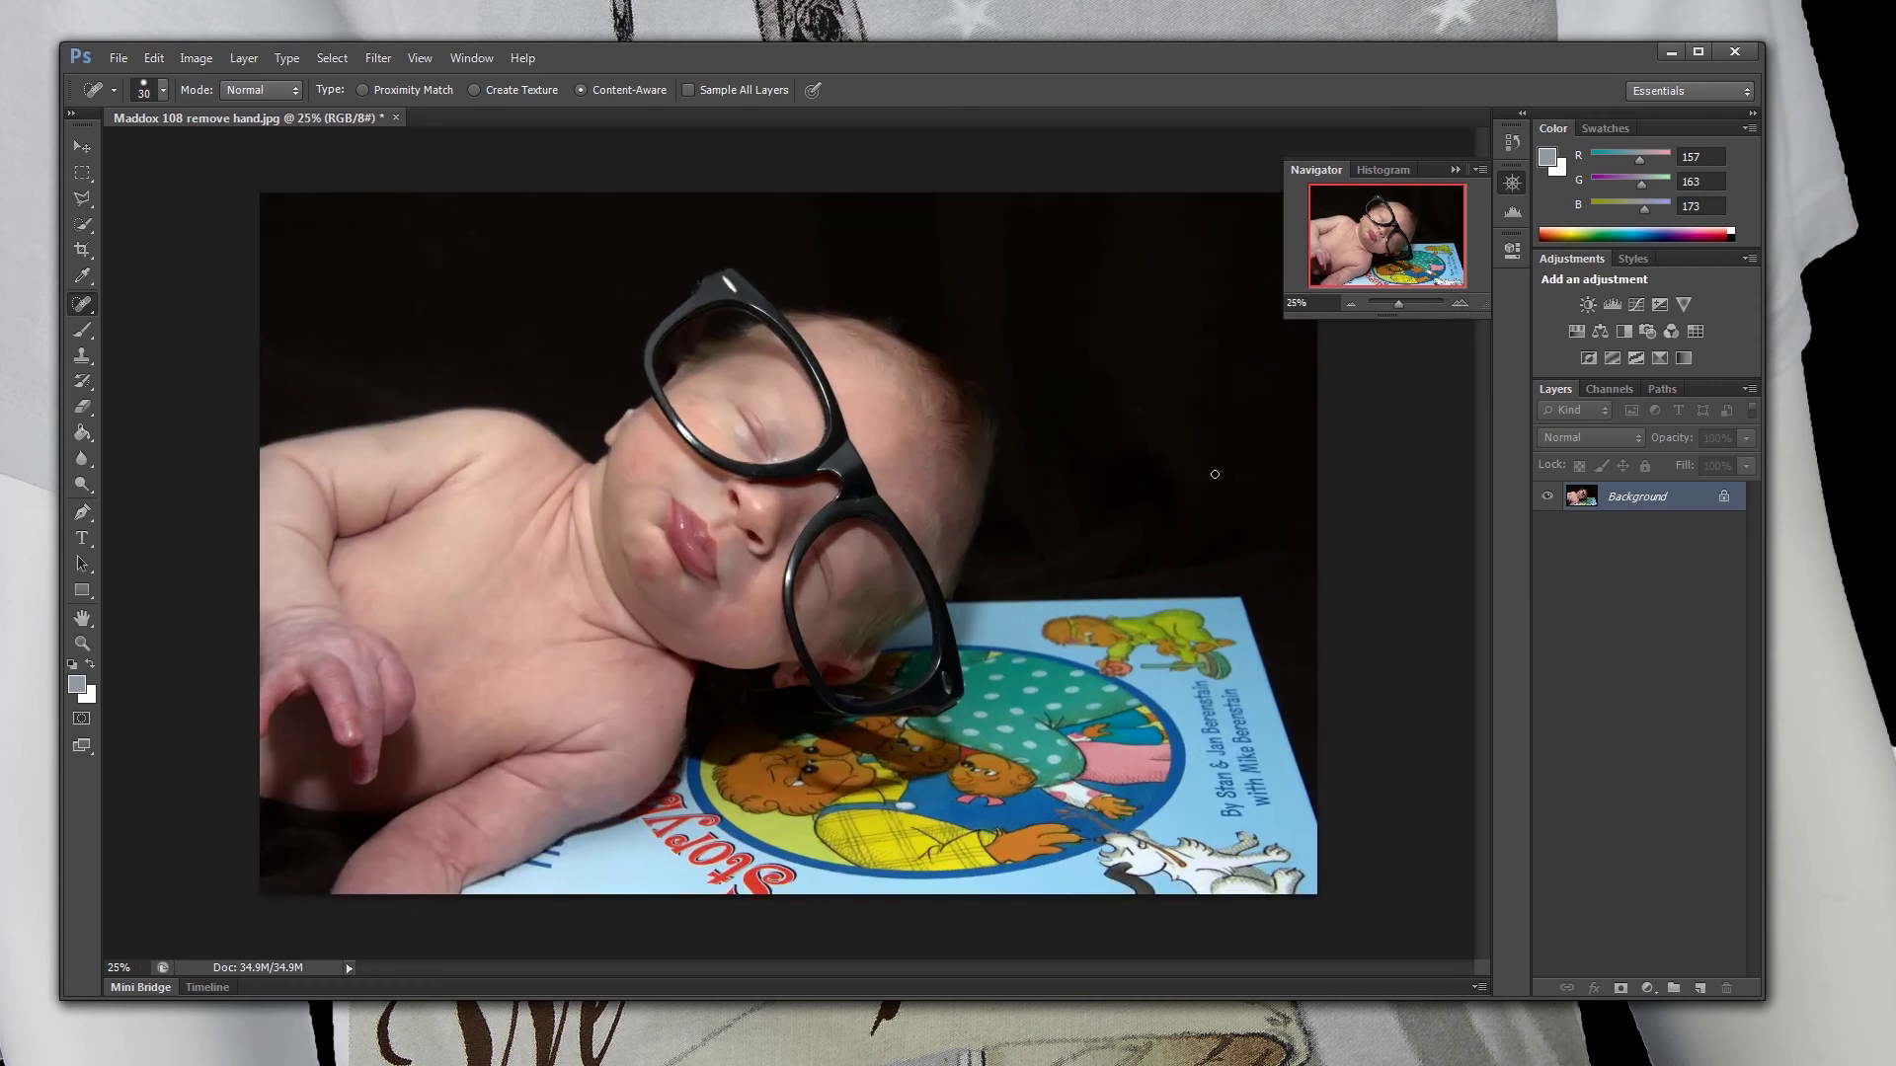